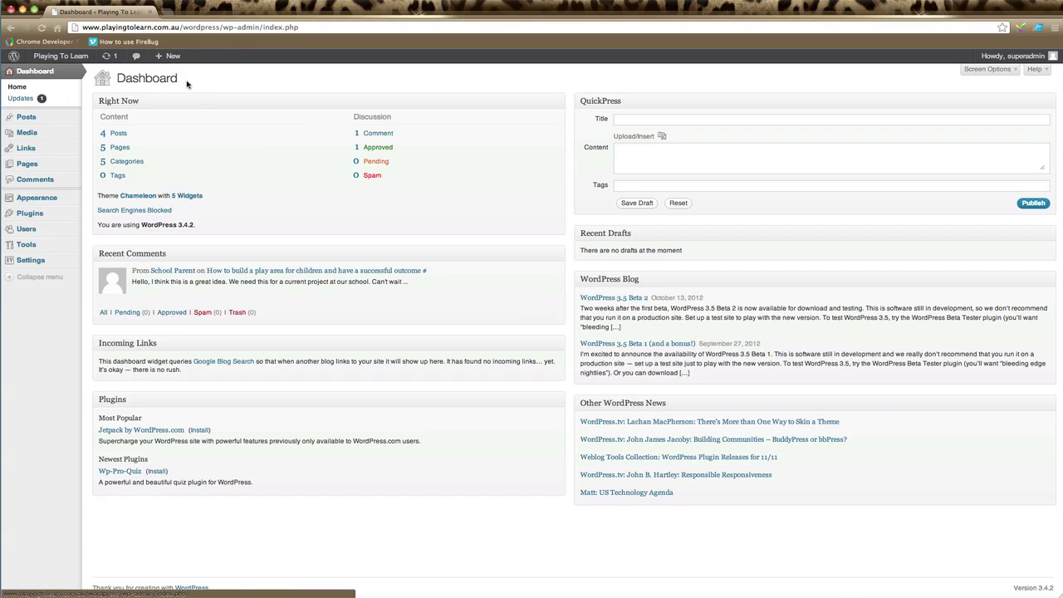
- Go to the Chameleon Theme Options under the Appearance menu
mouse_move(40, 198)
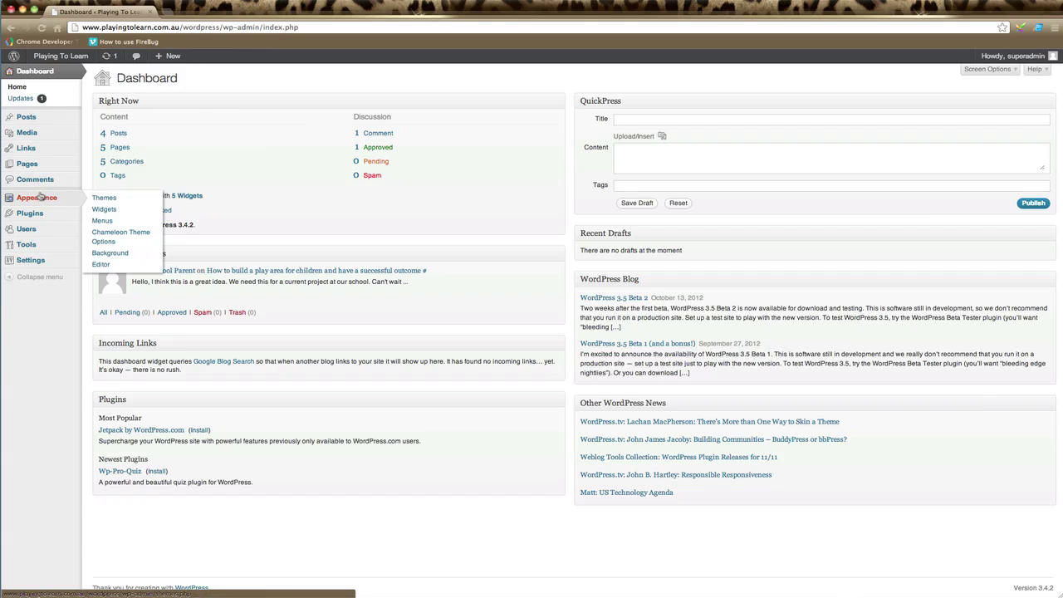
click(108, 240)
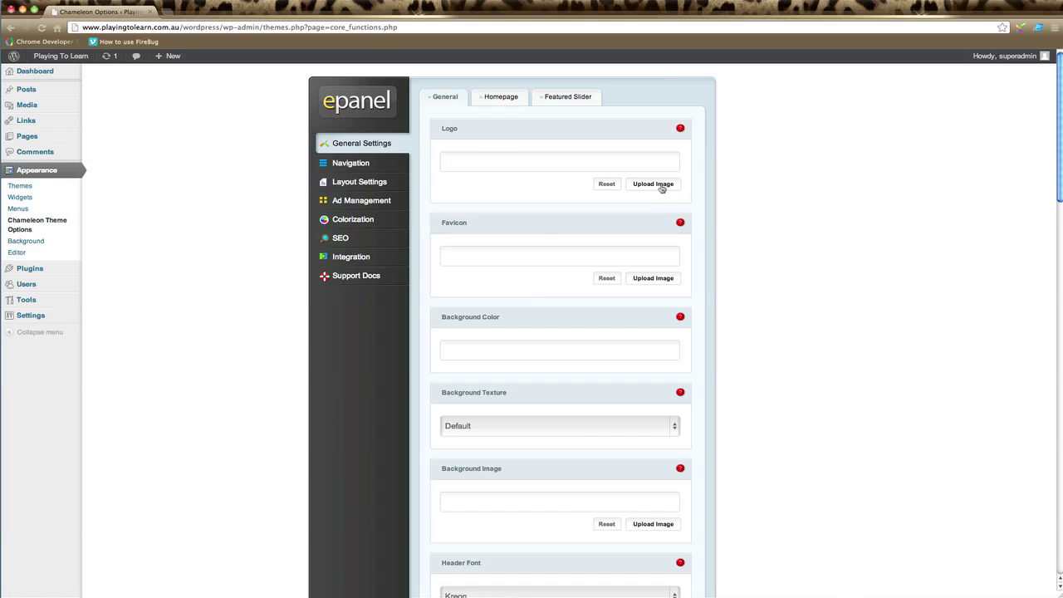
click(652, 184)
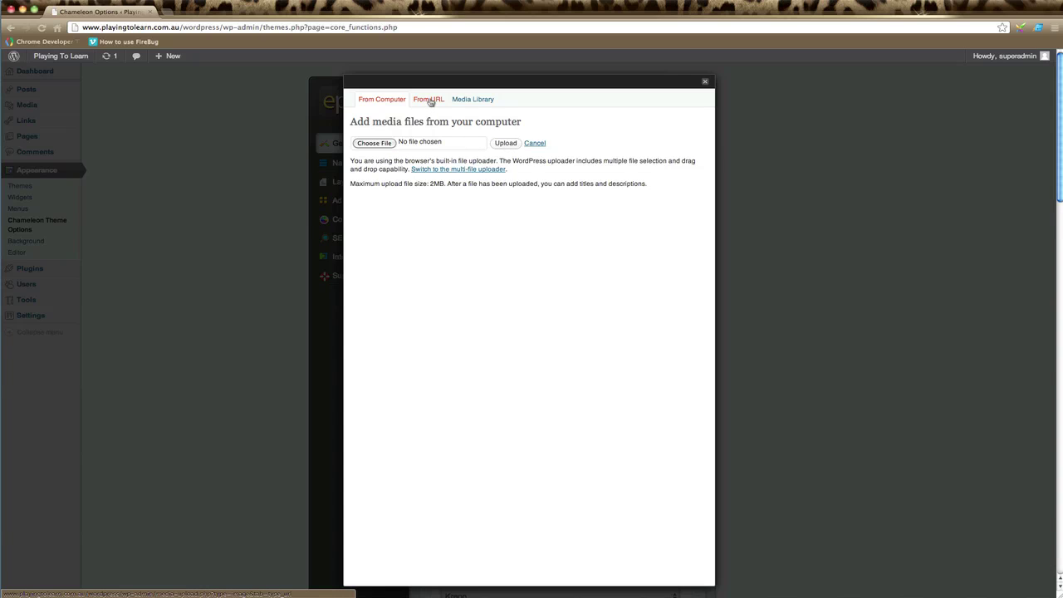
click(705, 82)
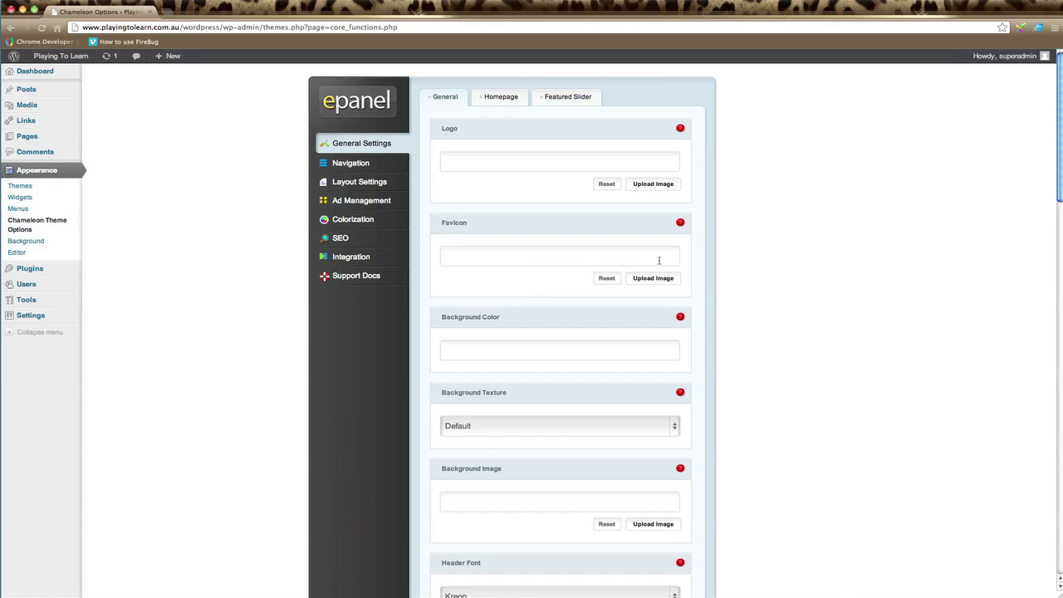
click(575, 351)
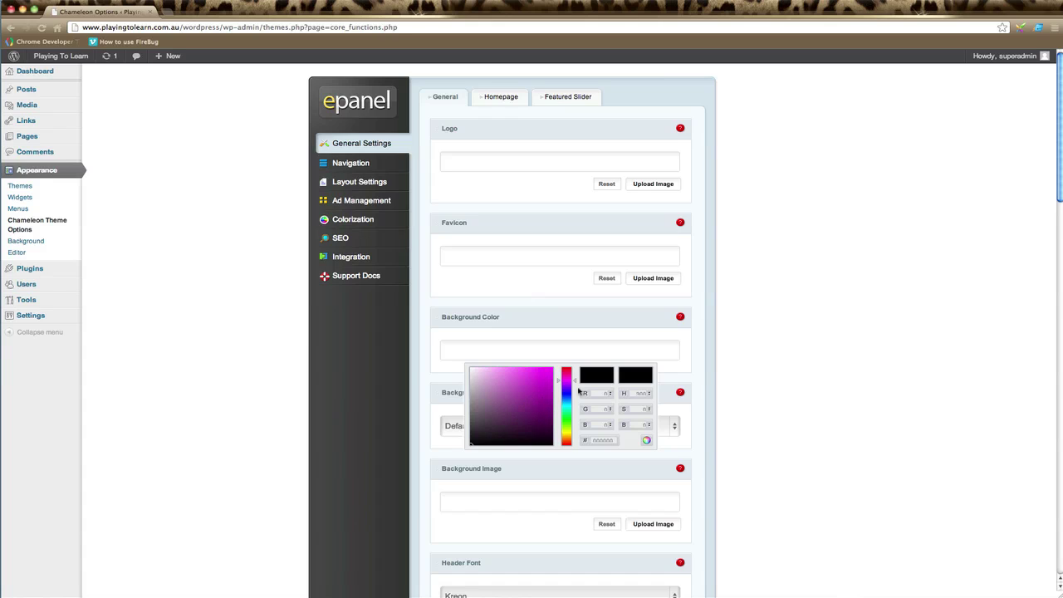
click(597, 440)
click(511, 352)
text(#)
click(763, 361)
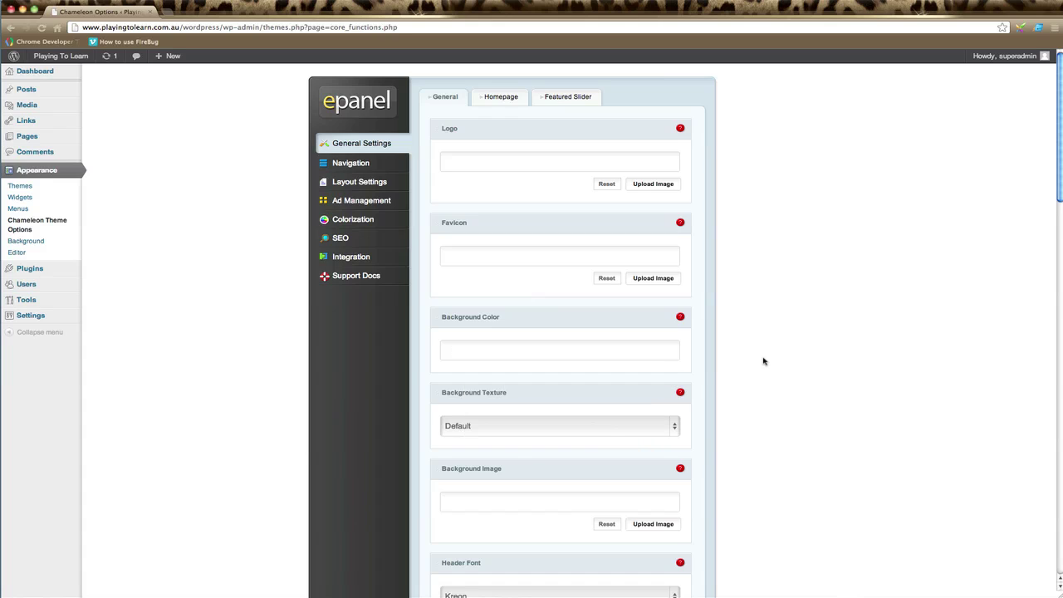
scroll(801, 429, down, 2)
scroll(802, 430, up, 2)
click(572, 429)
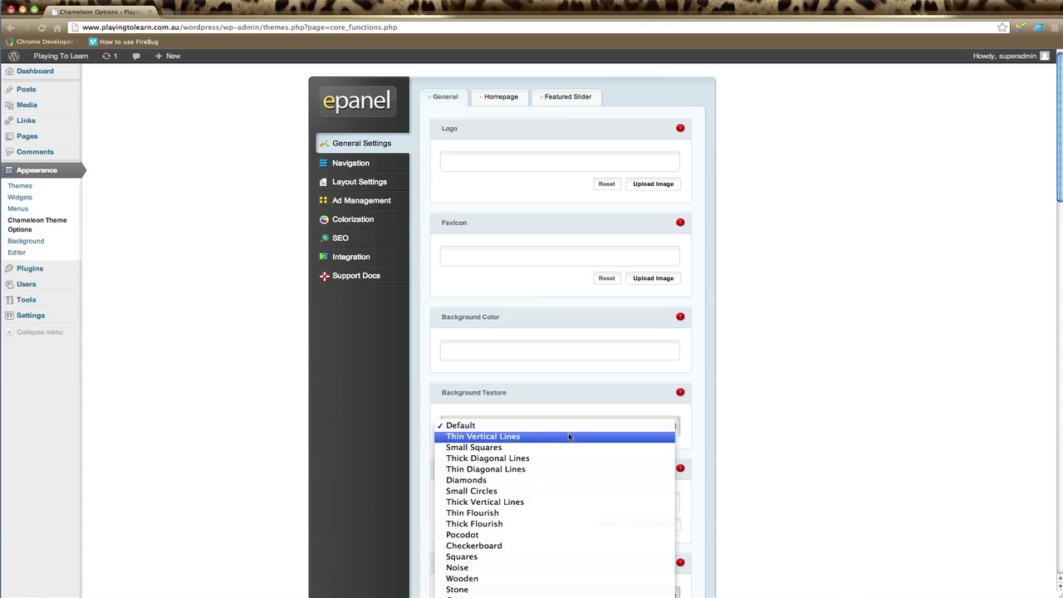
click(564, 480)
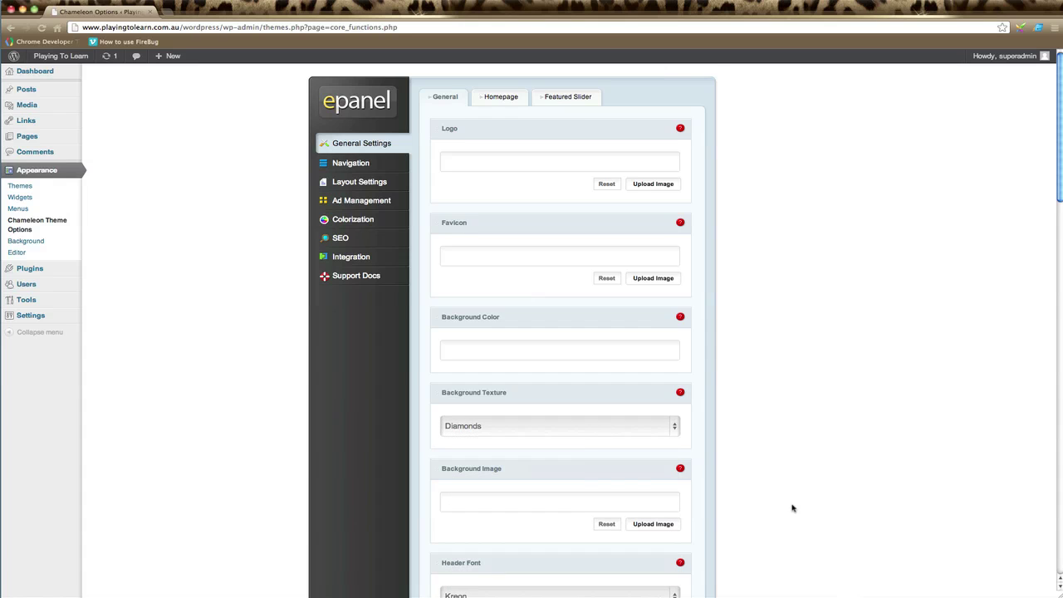
scroll(789, 510, down, 3)
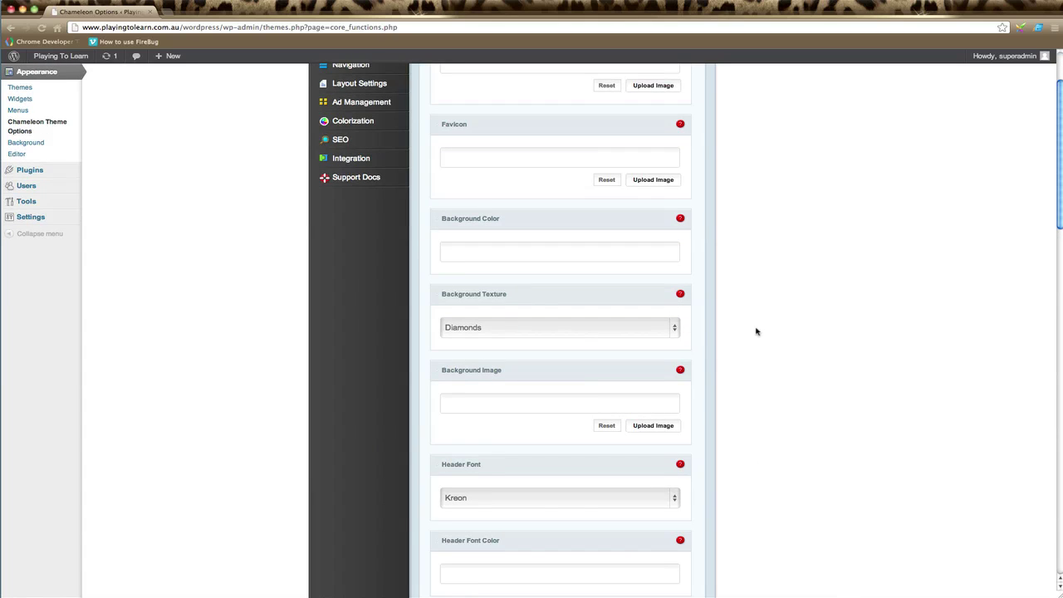
click(591, 332)
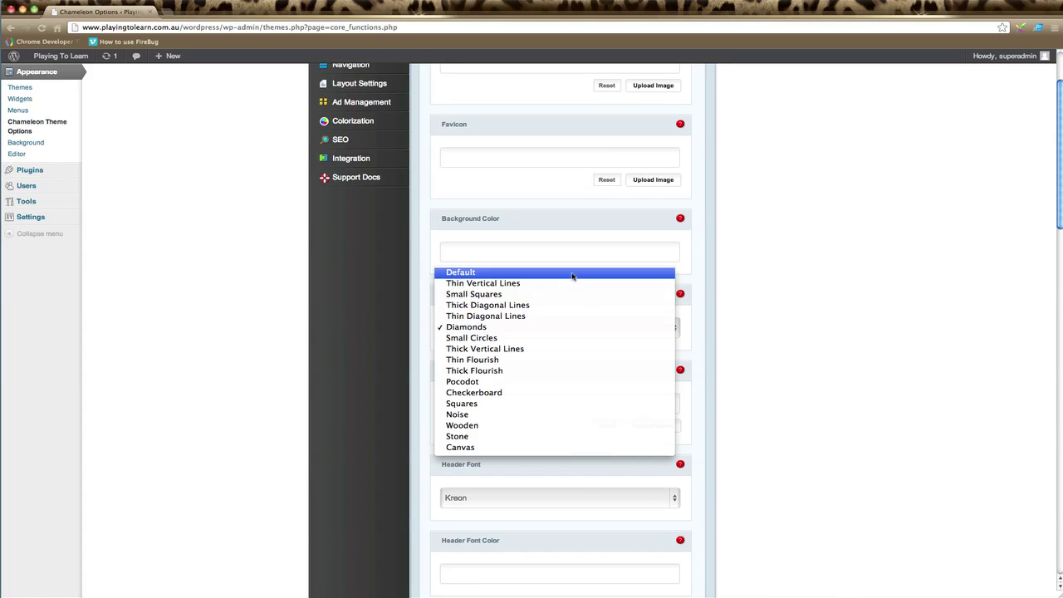
key(Return)
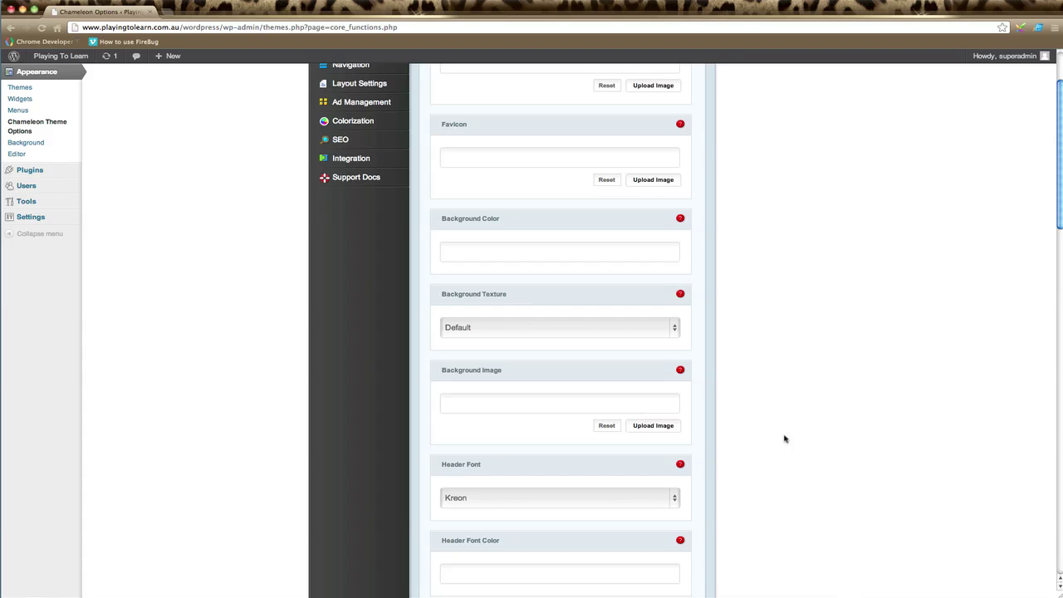
click(573, 403)
- Keep Kreon as the header font and close the Header Font Color picker unchanged
scroll(745, 464, down, 3)
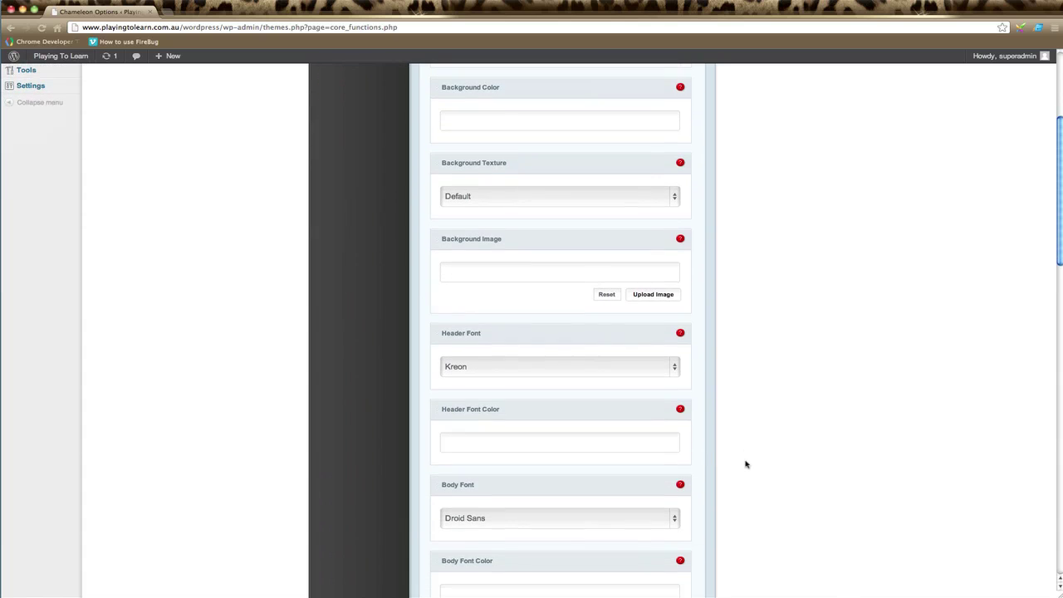
scroll(744, 464, down, 1)
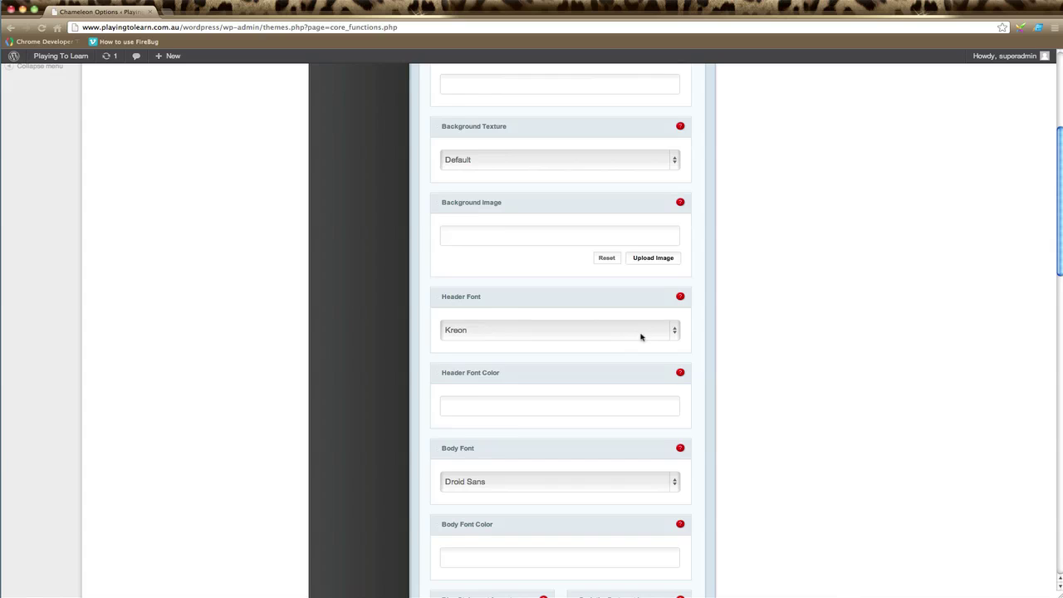
click(641, 337)
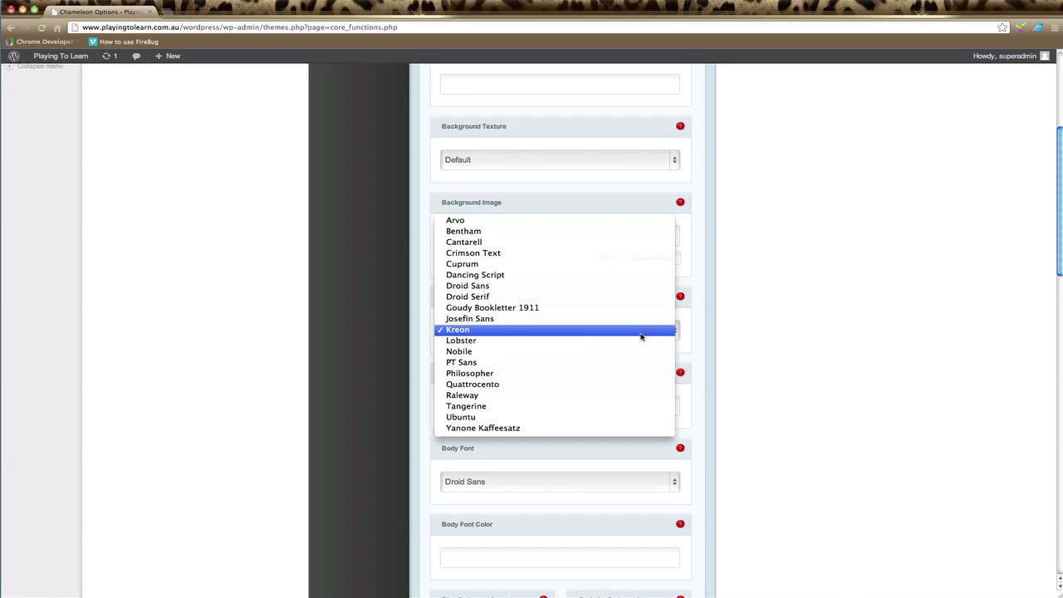
click(641, 336)
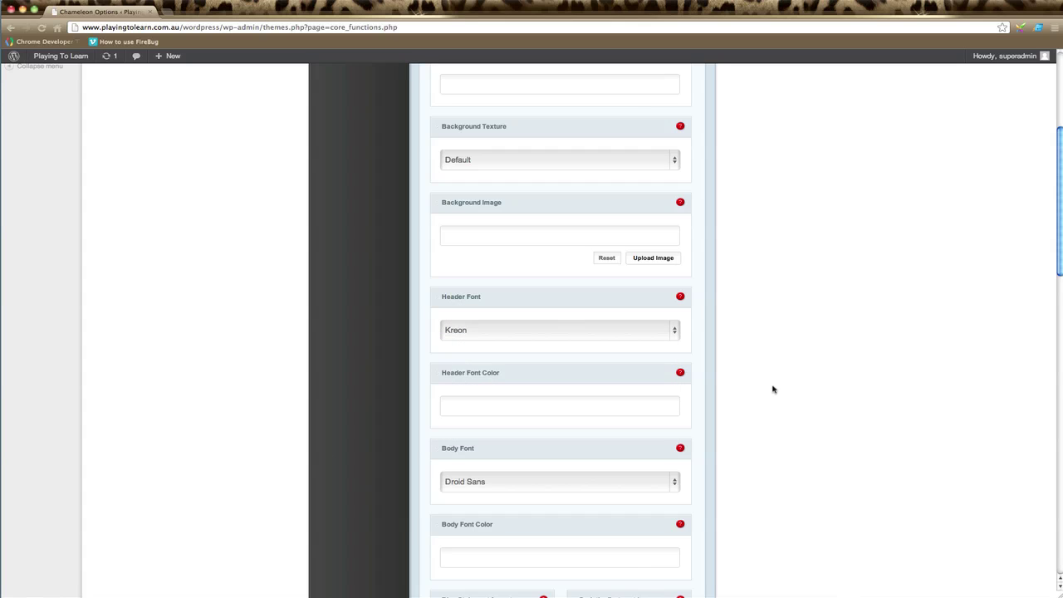
click(636, 406)
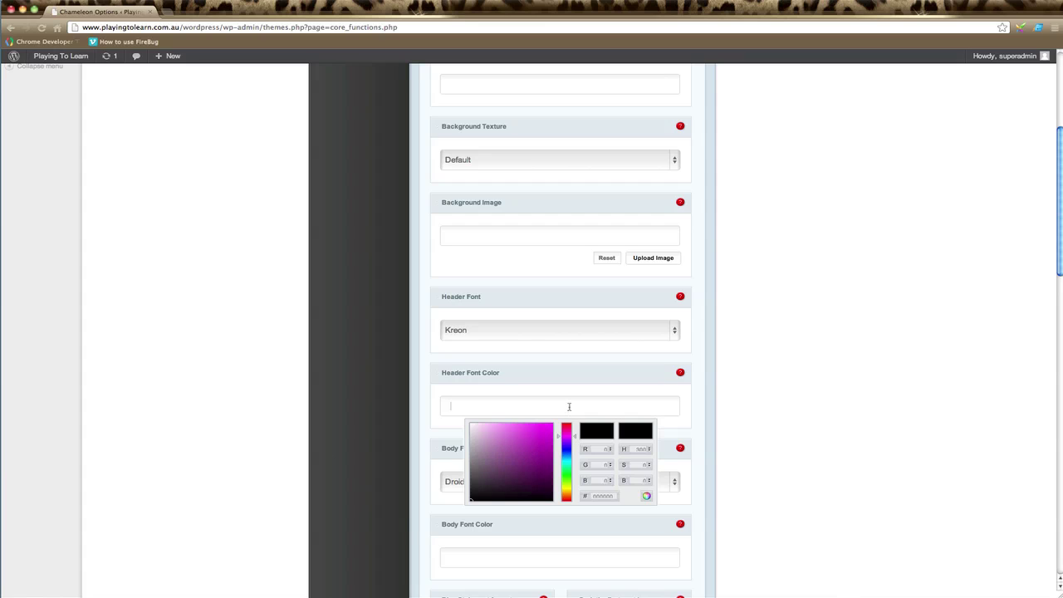
click(735, 417)
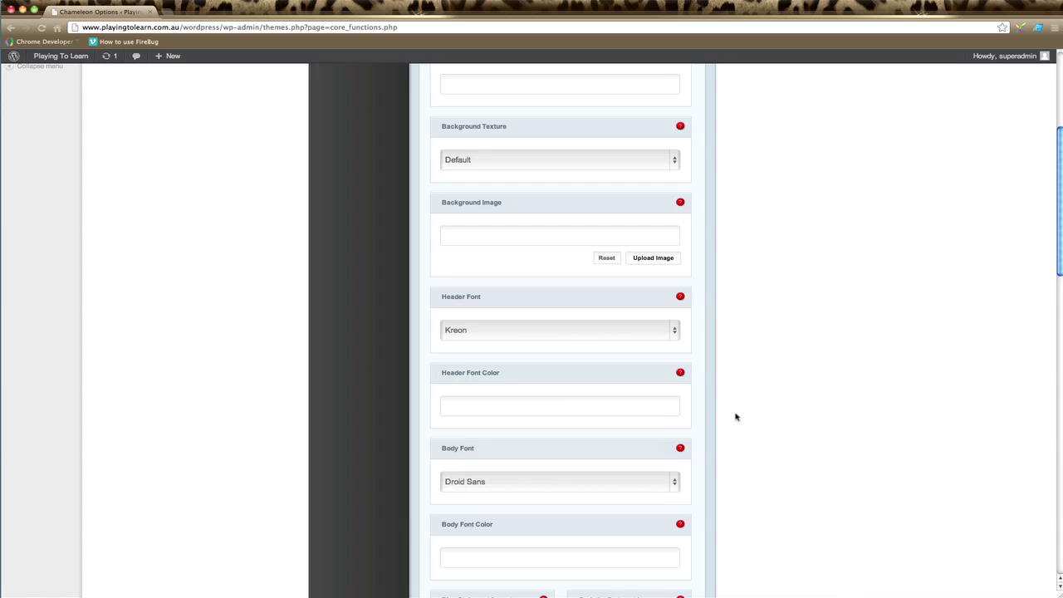
- Keep Droid Sans as the body font and leave Body Font Color empty
scroll(736, 417, down, 3)
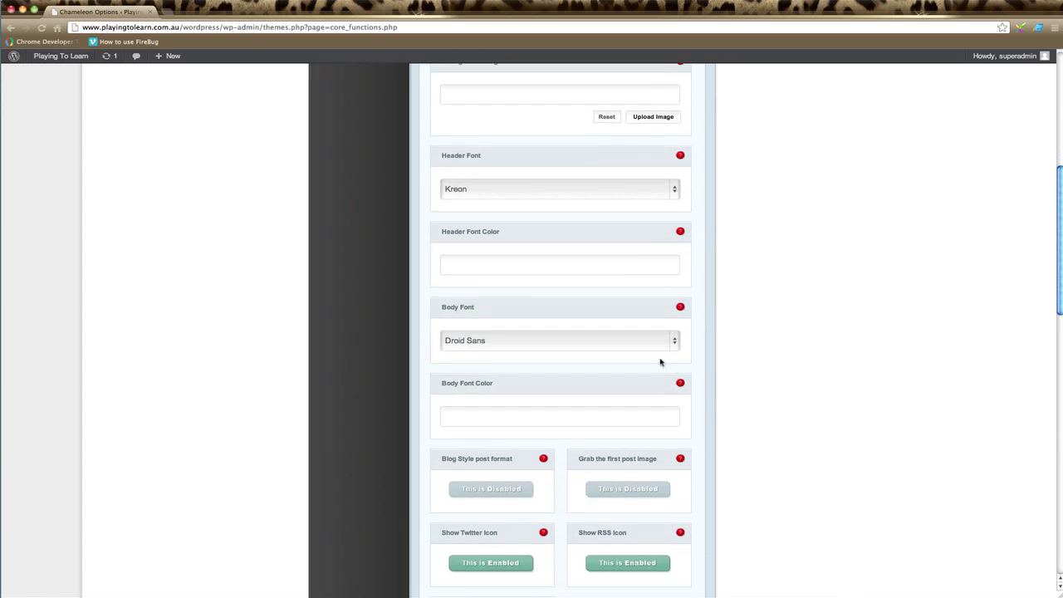
click(655, 345)
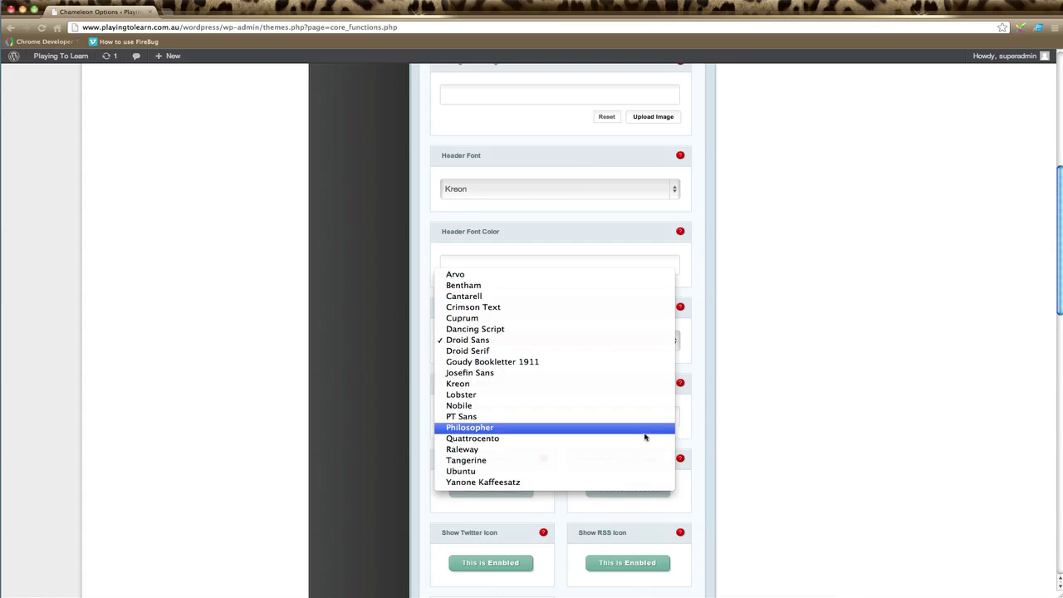
click(794, 387)
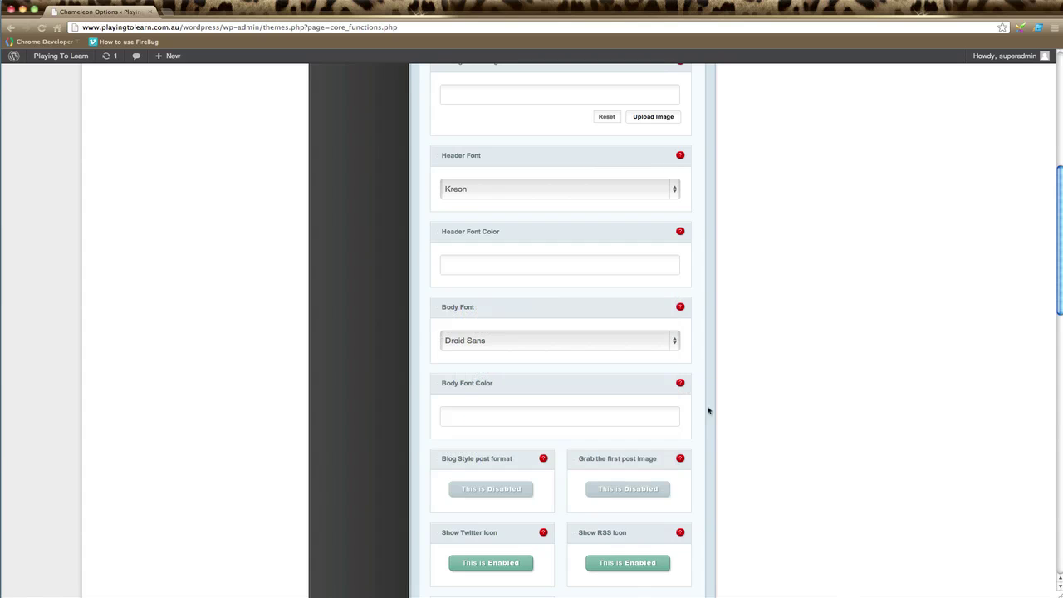
click(631, 416)
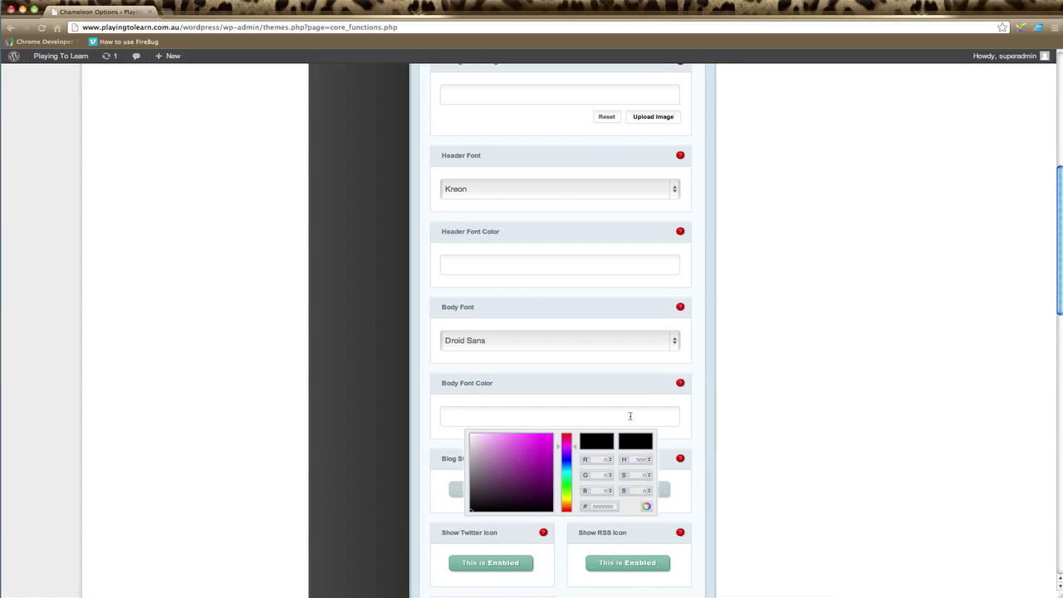
click(734, 427)
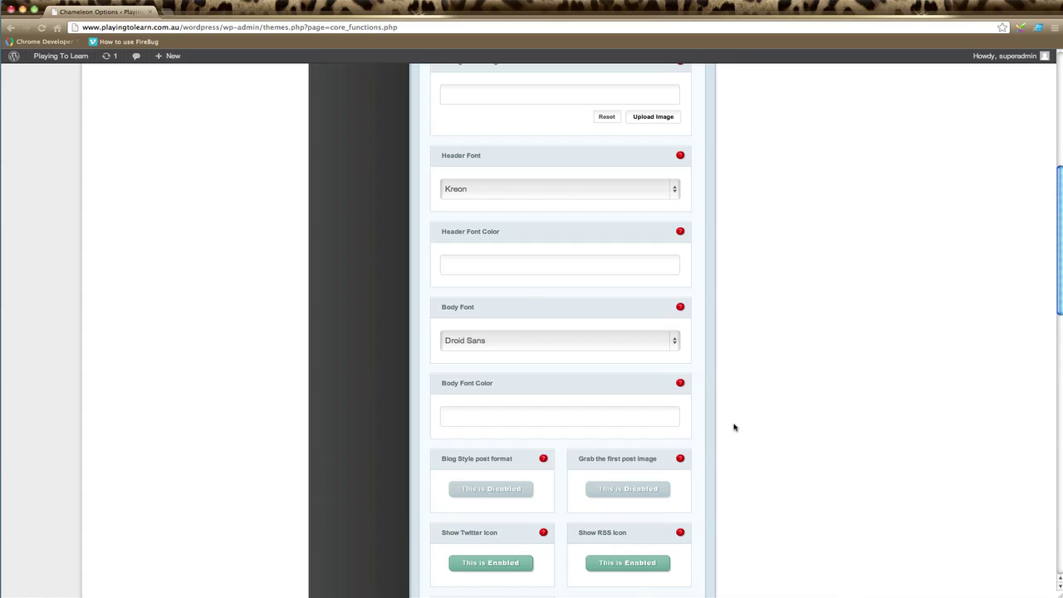
scroll(734, 427, down, 4)
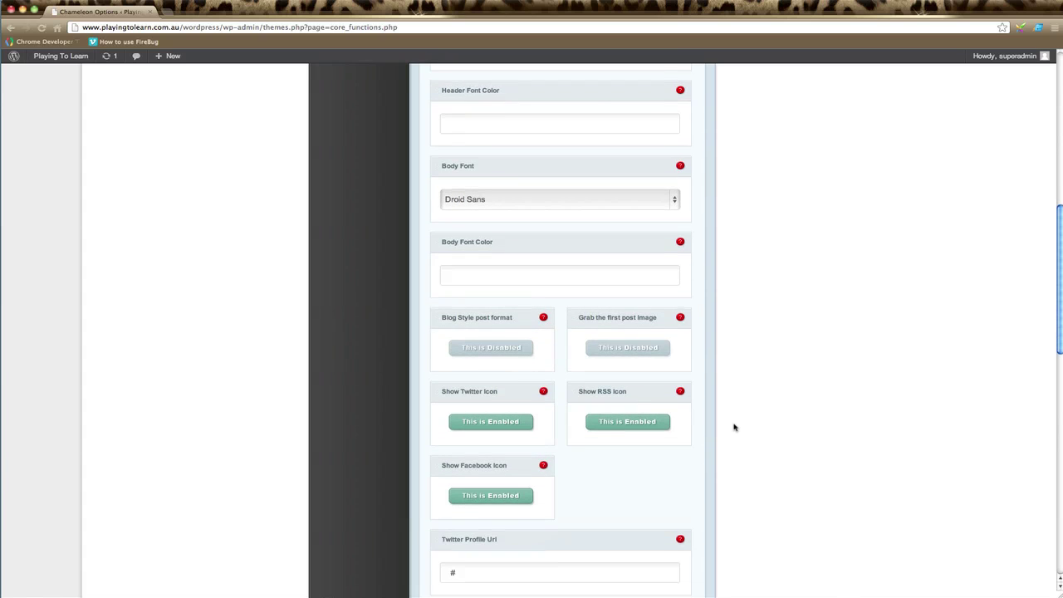
scroll(734, 427, down, 15)
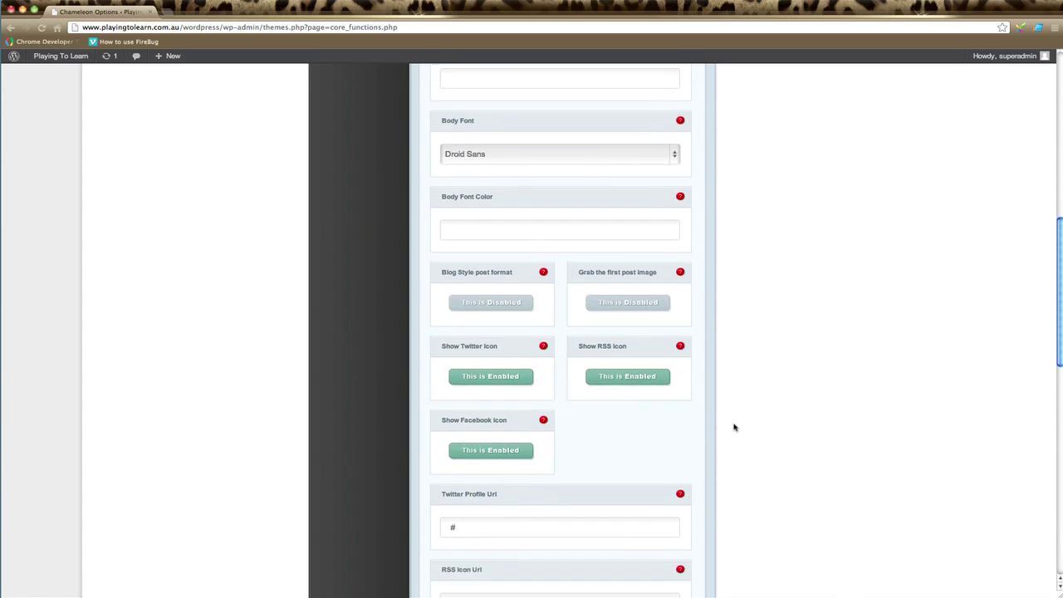
scroll(734, 427, down, 2)
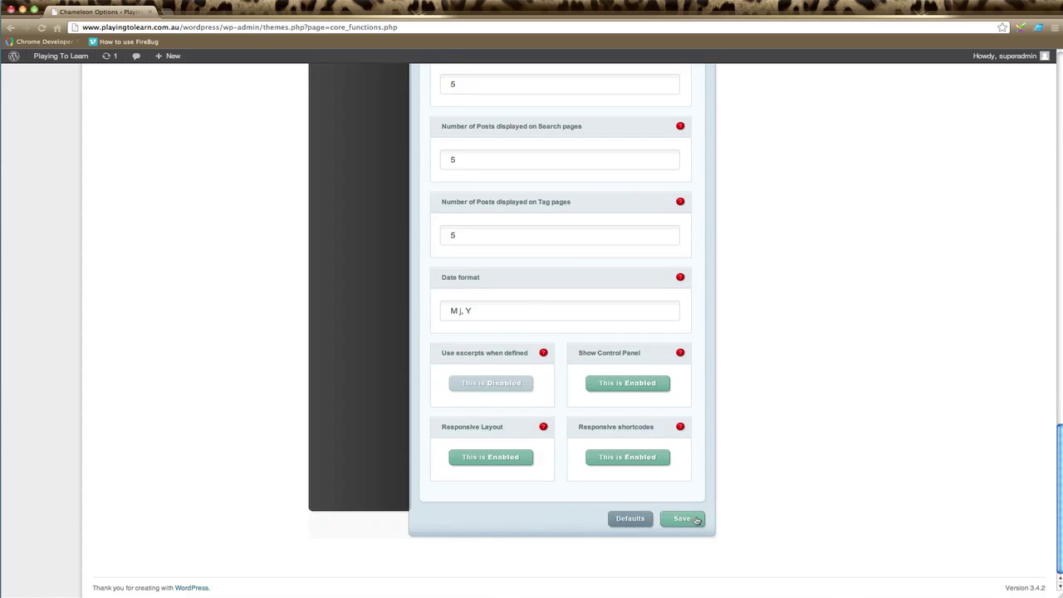
scroll(772, 514, up, 5)
scroll(771, 514, up, 5)
scroll(772, 514, down, 1)
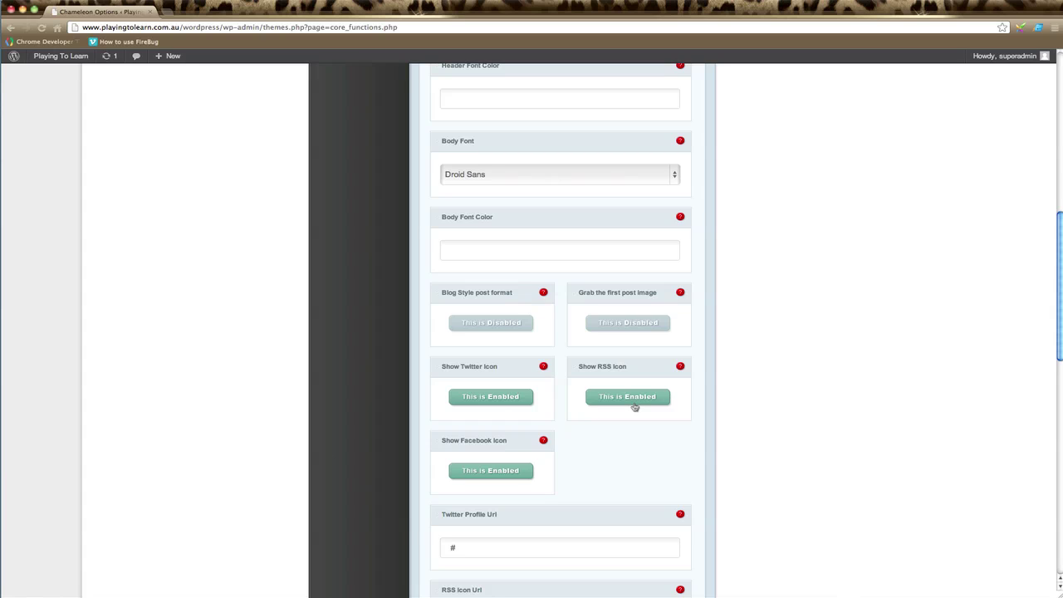
scroll(724, 448, down, 2)
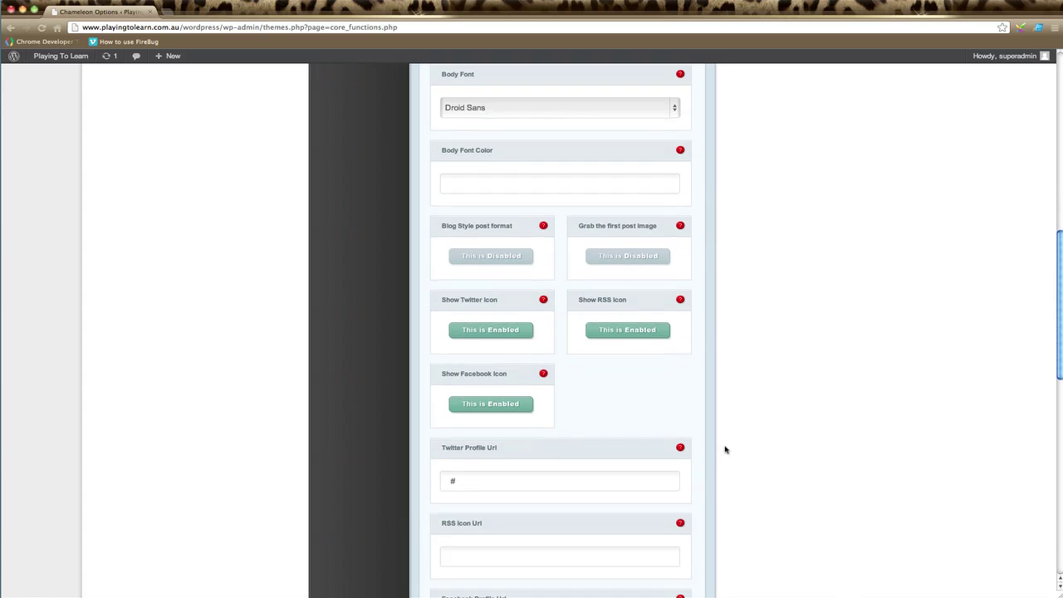
scroll(724, 449, down, 5)
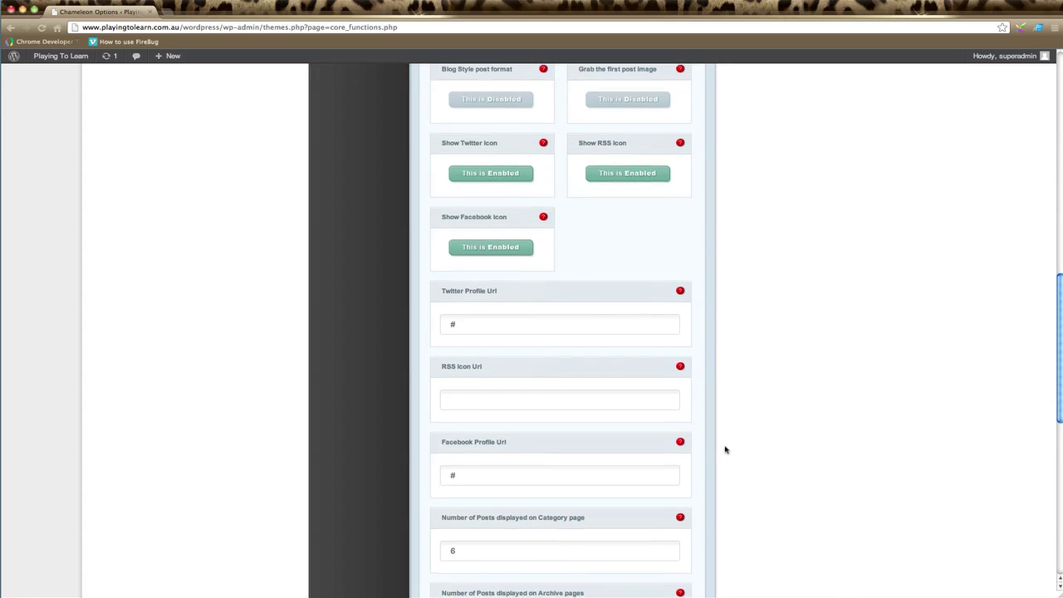
scroll(724, 449, down, 3)
scroll(724, 450, down, 1)
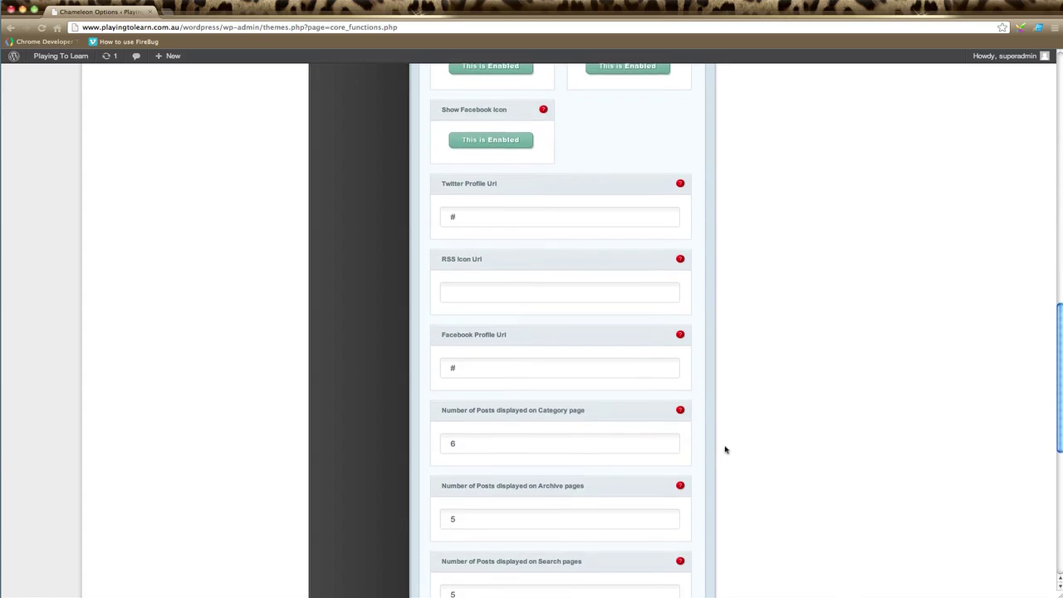
click(456, 208)
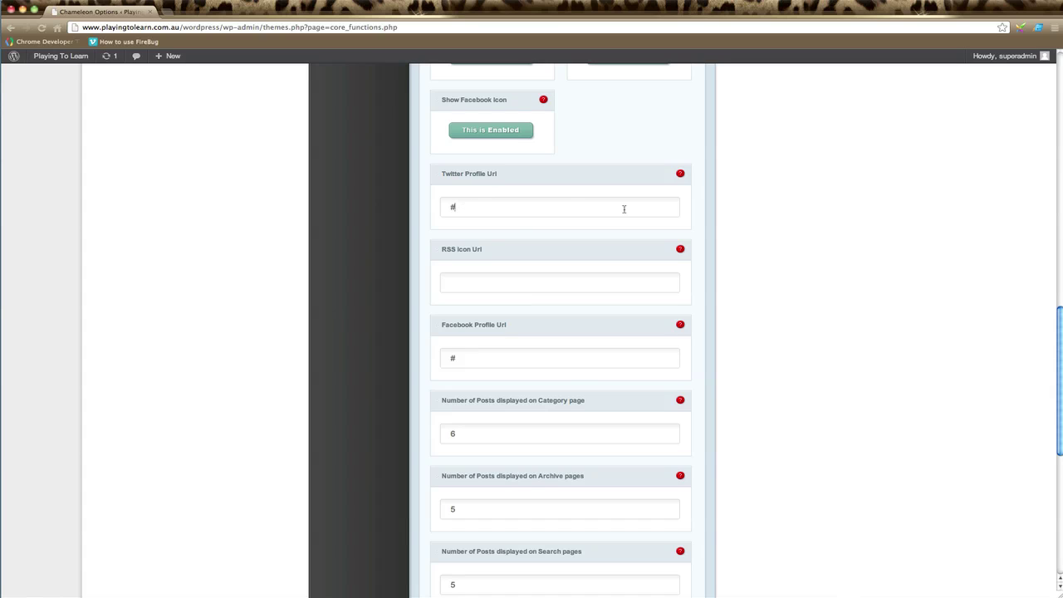
click(574, 284)
click(566, 362)
scroll(565, 358, down, 5)
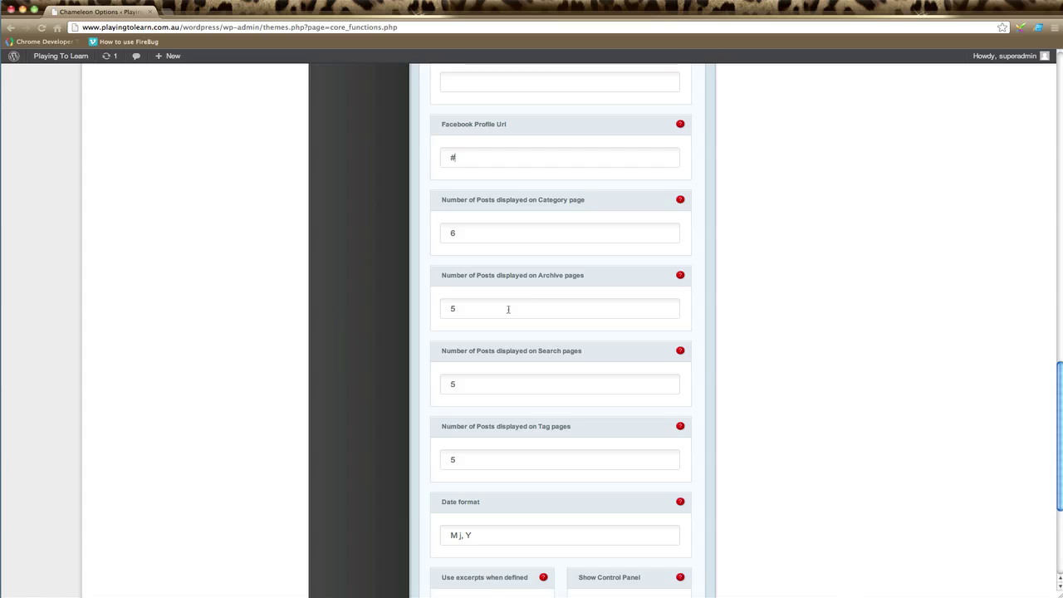
click(517, 386)
scroll(518, 386, down, 2)
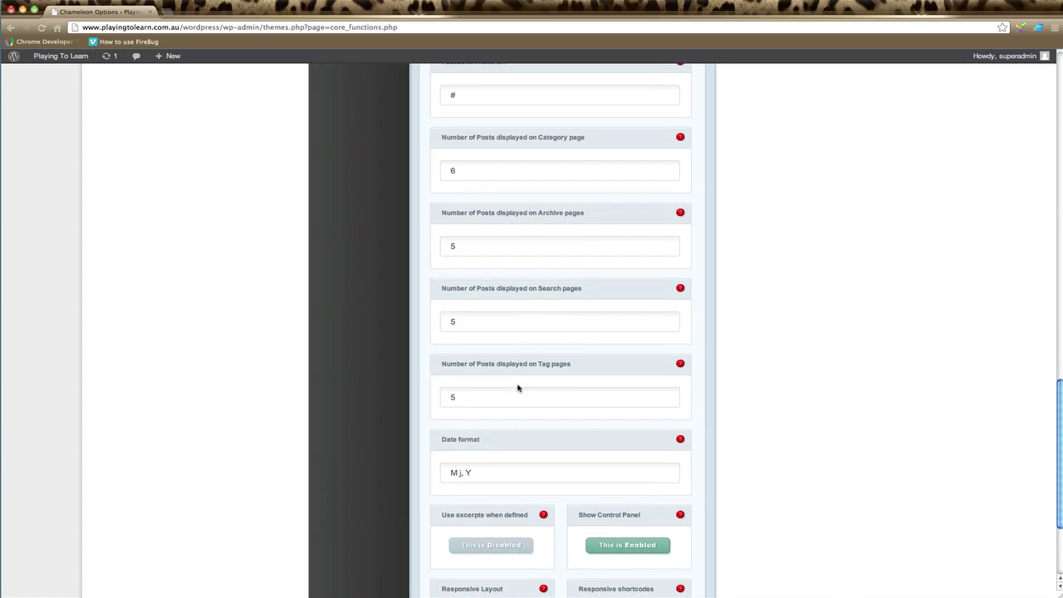
scroll(517, 388, down, 1)
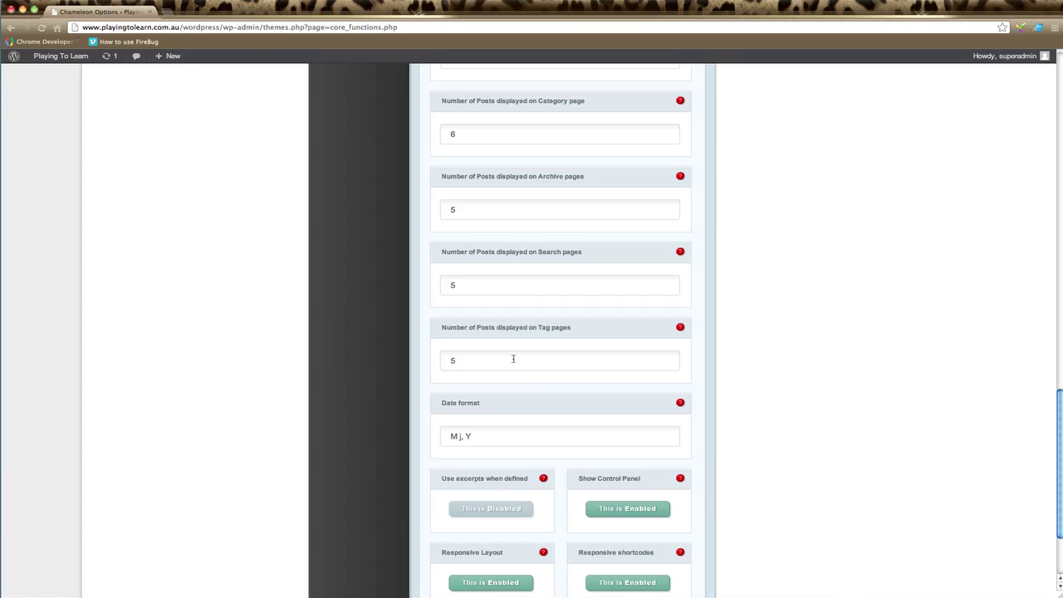
click(513, 359)
scroll(514, 360, down, 1)
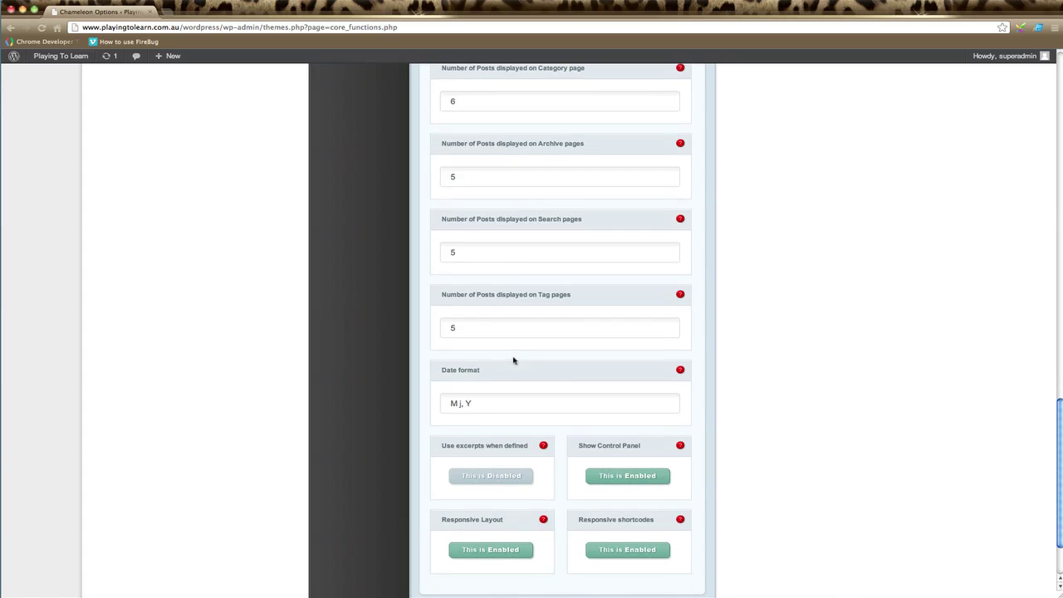
scroll(513, 360, down, 2)
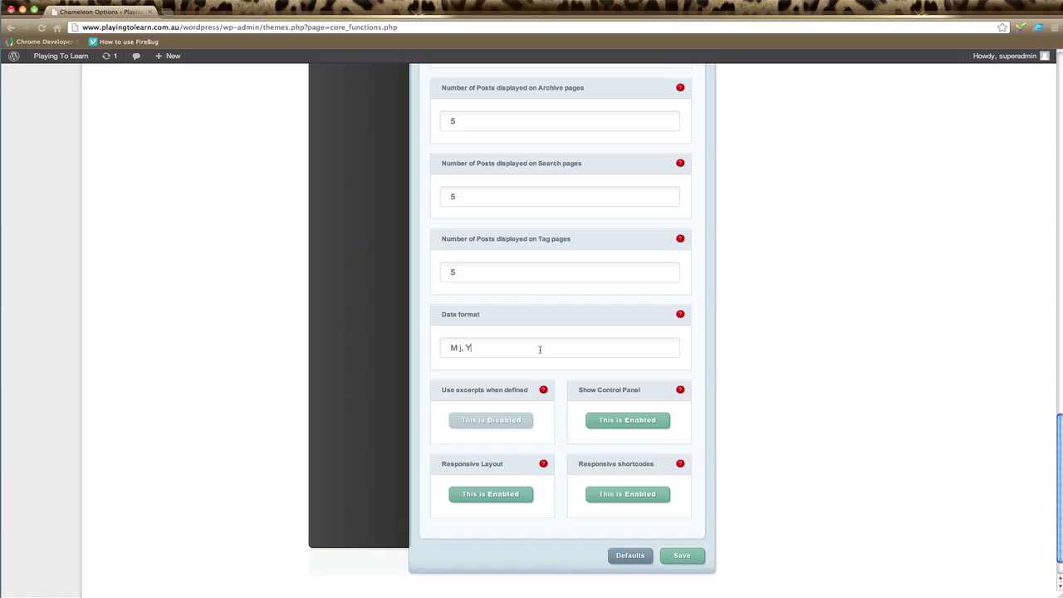
- Edit the Date format from 'M j, Y' to 'j M Y'
click(538, 350)
click(489, 357)
click(452, 348)
text(j)
key(BackSpace)
key(BackSpace)
key(BackSpace)
- Save the General tab options with the j M Y date format
scroll(773, 507, down, 2)
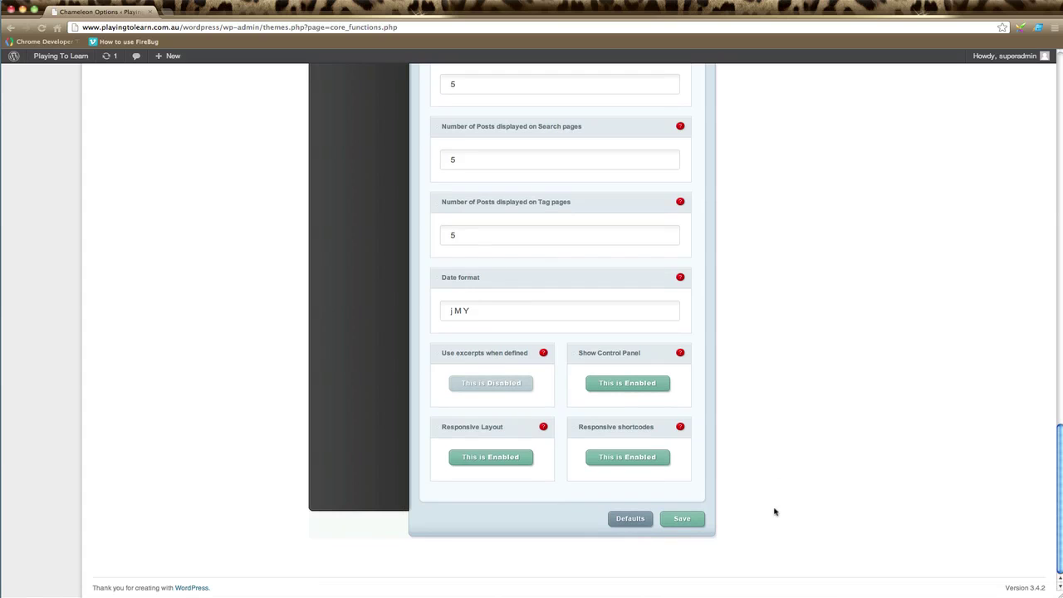
click(682, 519)
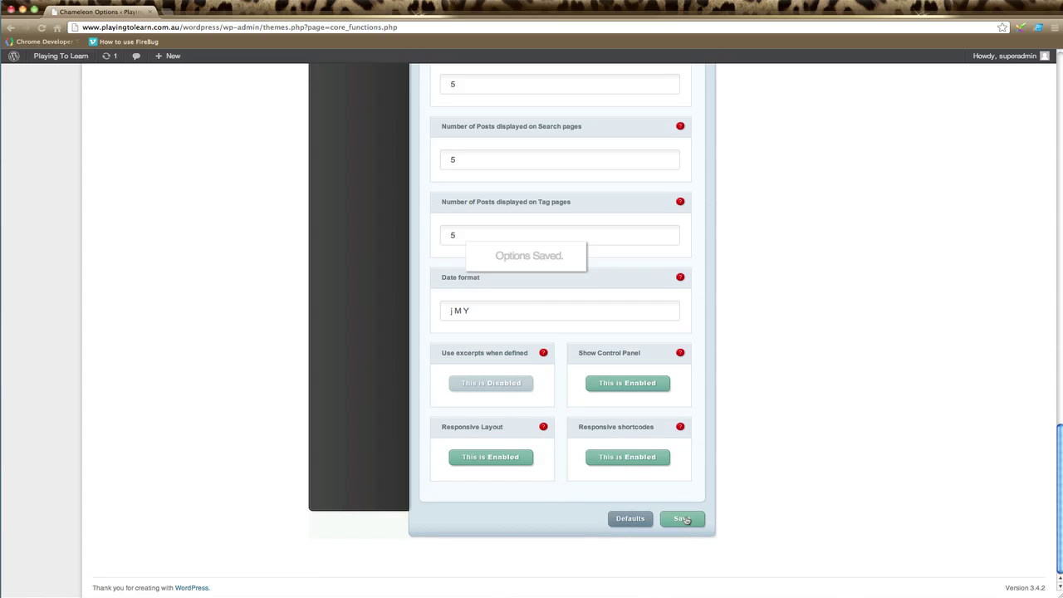
scroll(807, 508, up, 10)
scroll(806, 507, up, 15)
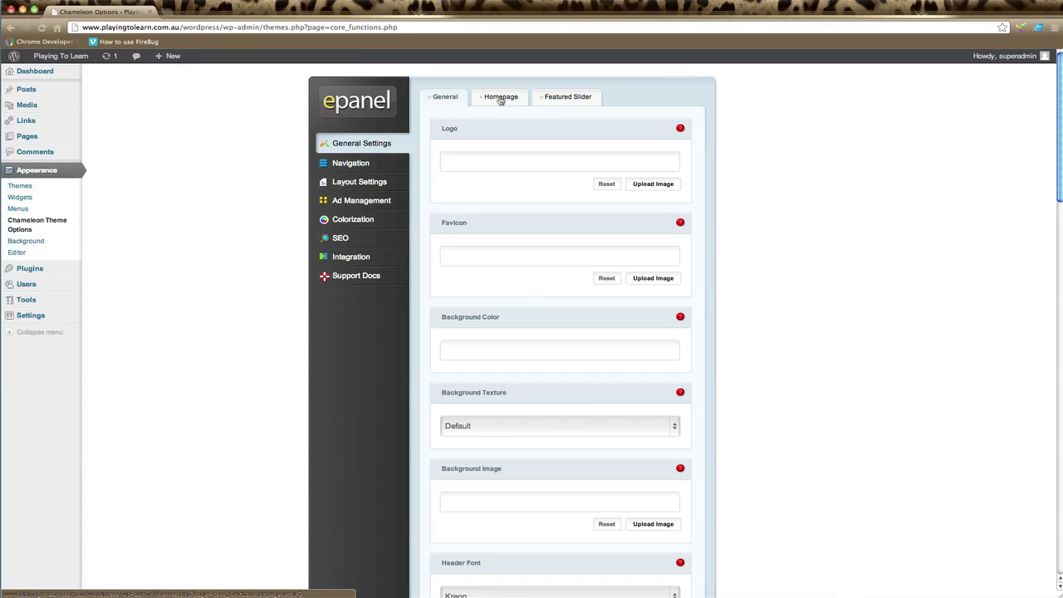
- Switch to the Homepage tab and show the Display Content Areas help note
click(501, 98)
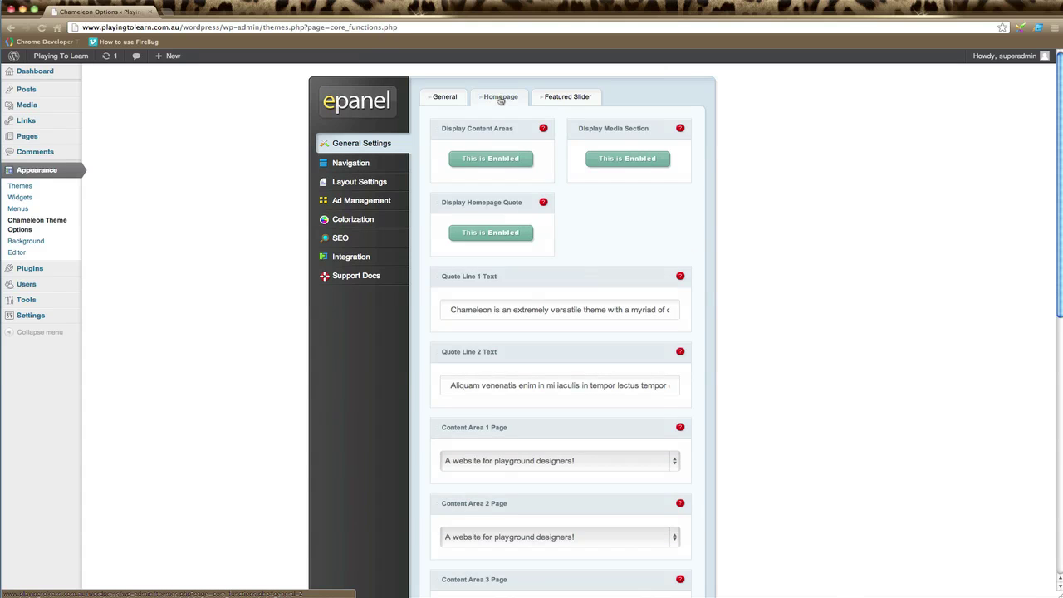
click(543, 130)
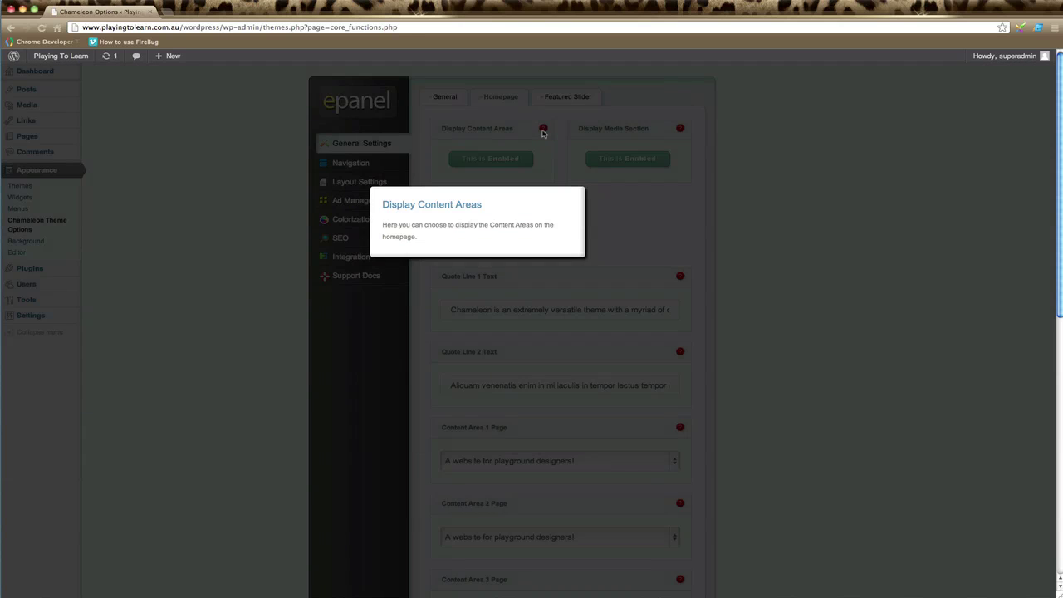
- Close the Display Content Areas help popup
click(714, 220)
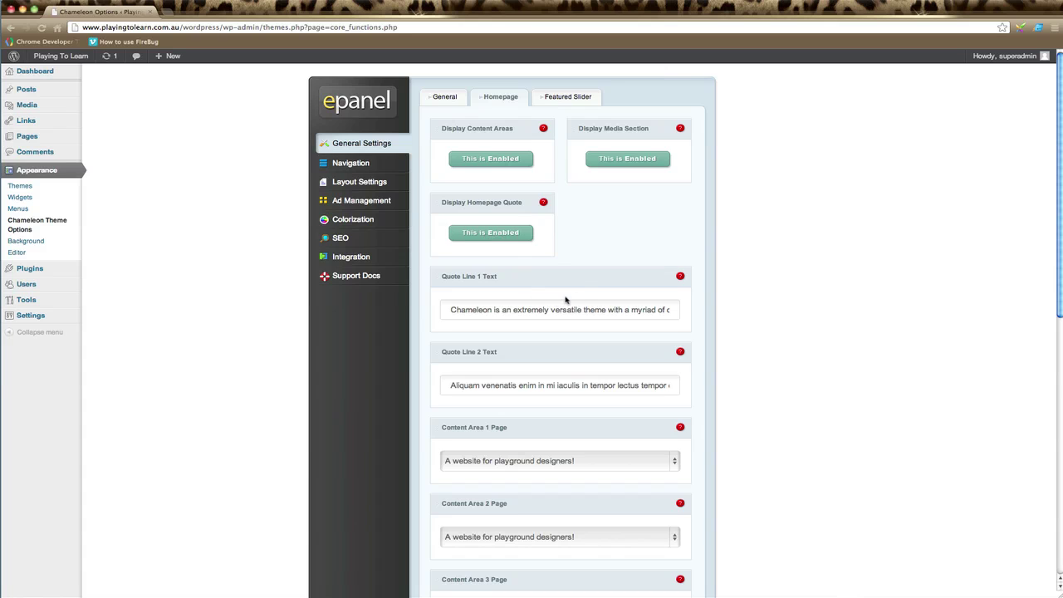
scroll(752, 323, down, 1)
scroll(752, 323, down, 5)
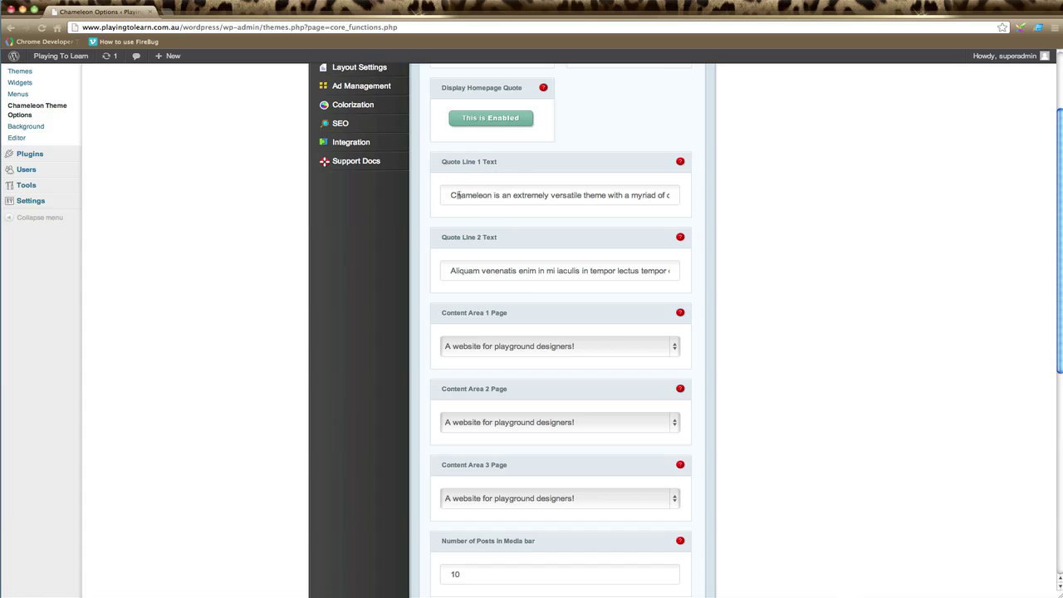
drag(450, 196, 687, 200)
click(455, 271)
key(super+a)
drag(612, 276, 677, 276)
click(671, 273)
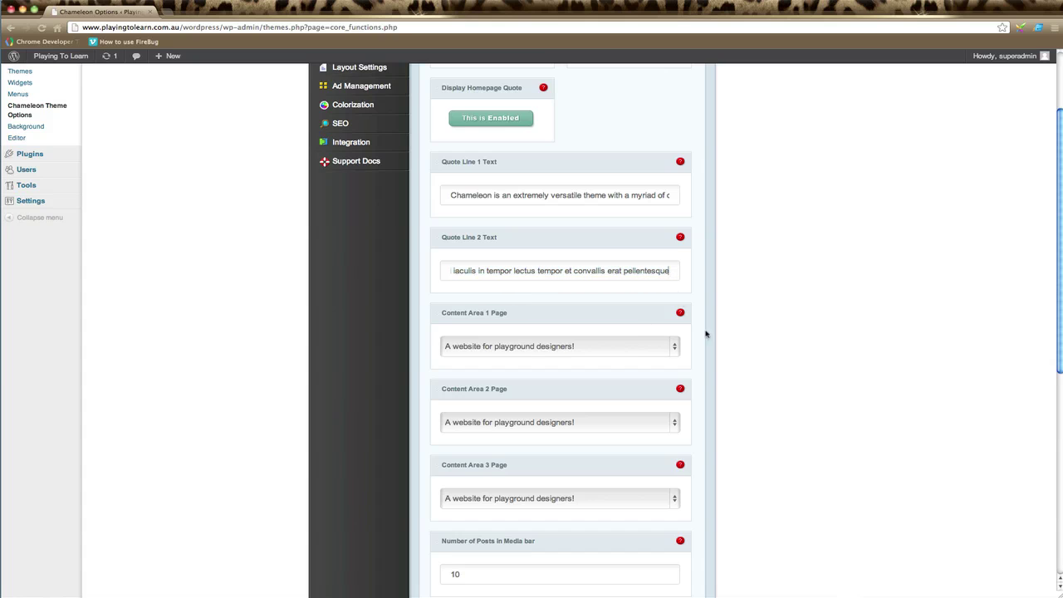
scroll(735, 349, down, 5)
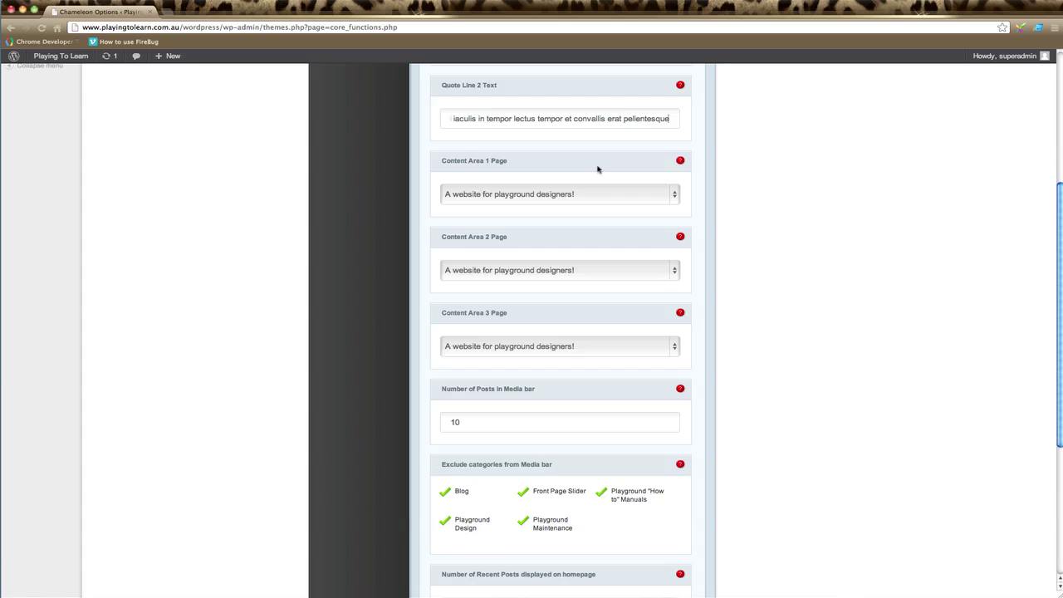
click(646, 195)
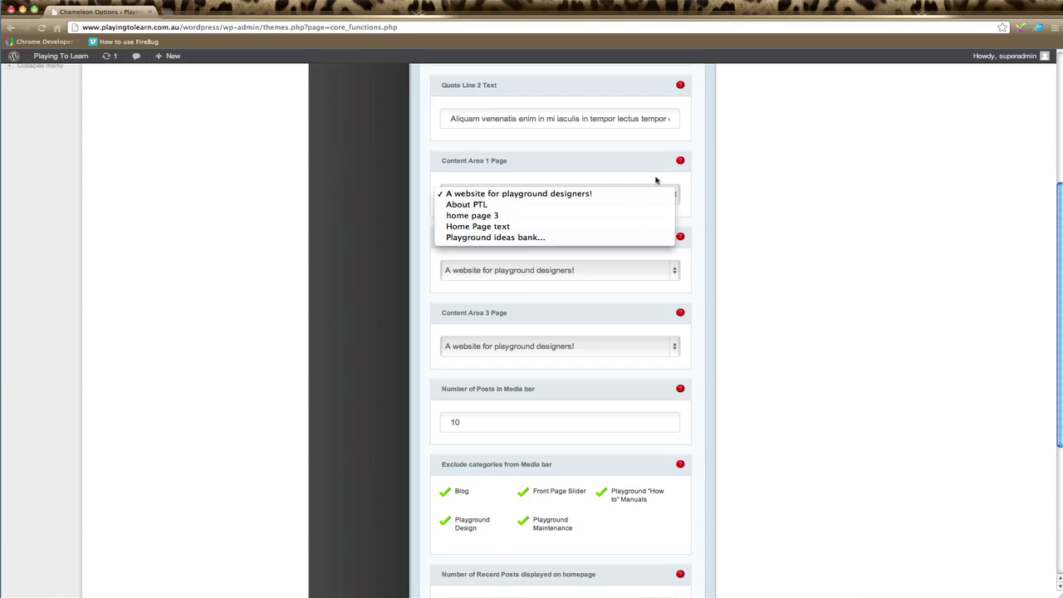
click(750, 164)
click(590, 193)
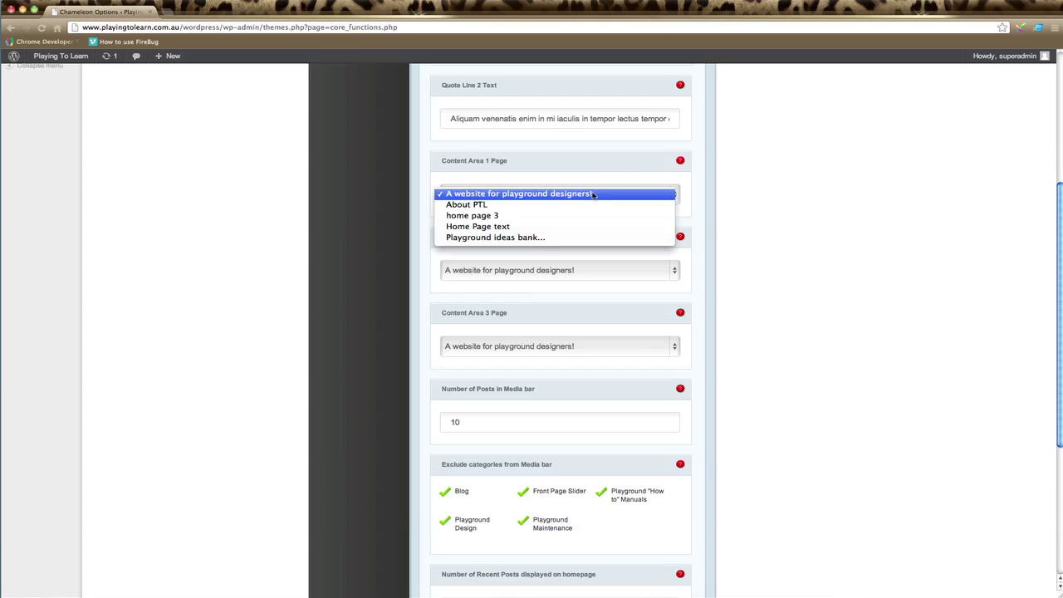
click(599, 166)
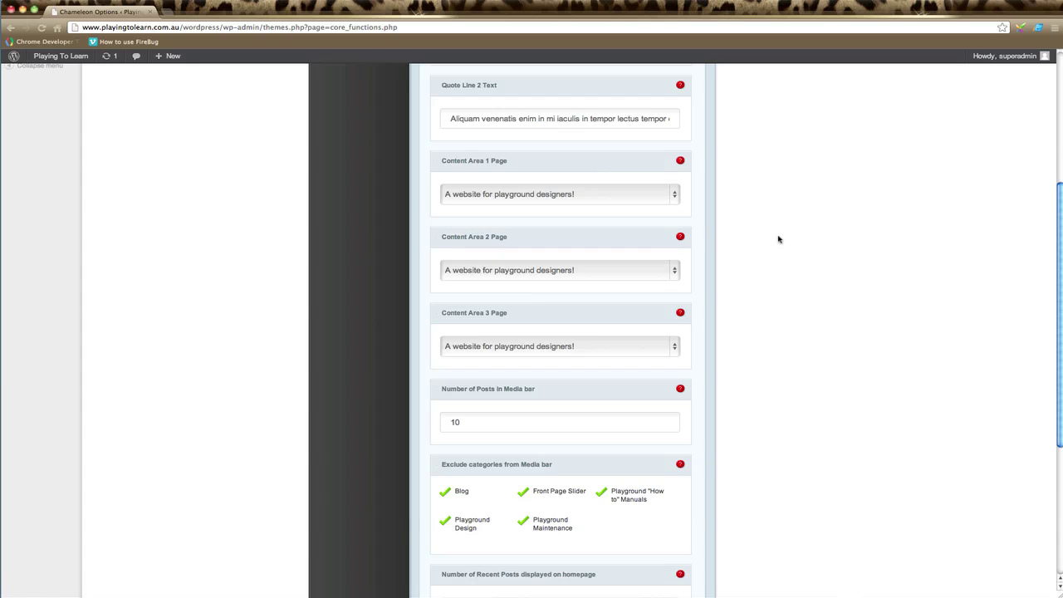
- Save the Homepage tab settings, including 7 recent posts on the homepage
scroll(683, 279, down, 1)
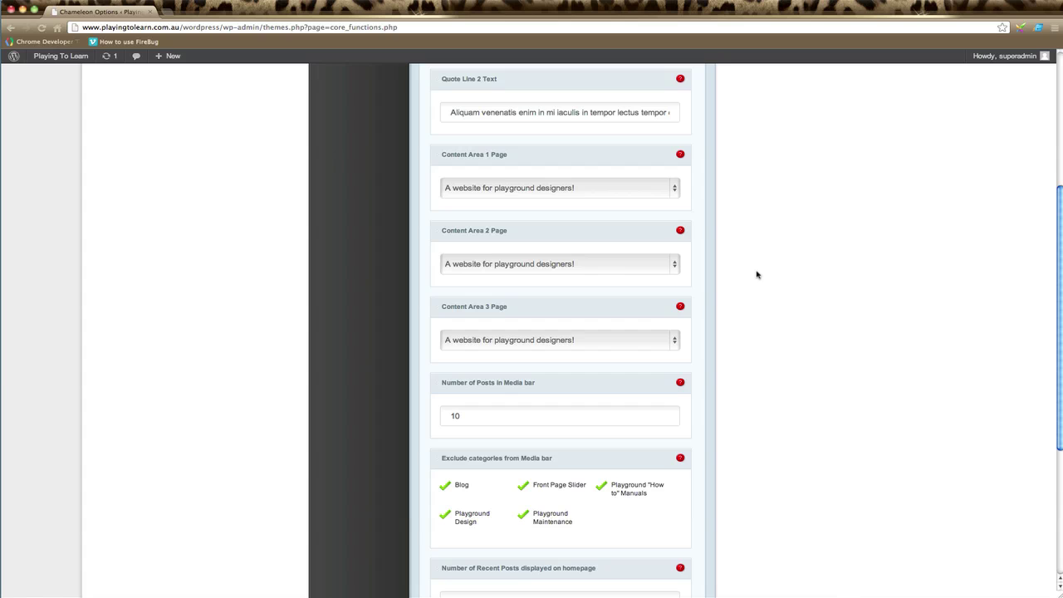
scroll(747, 293, down, 4)
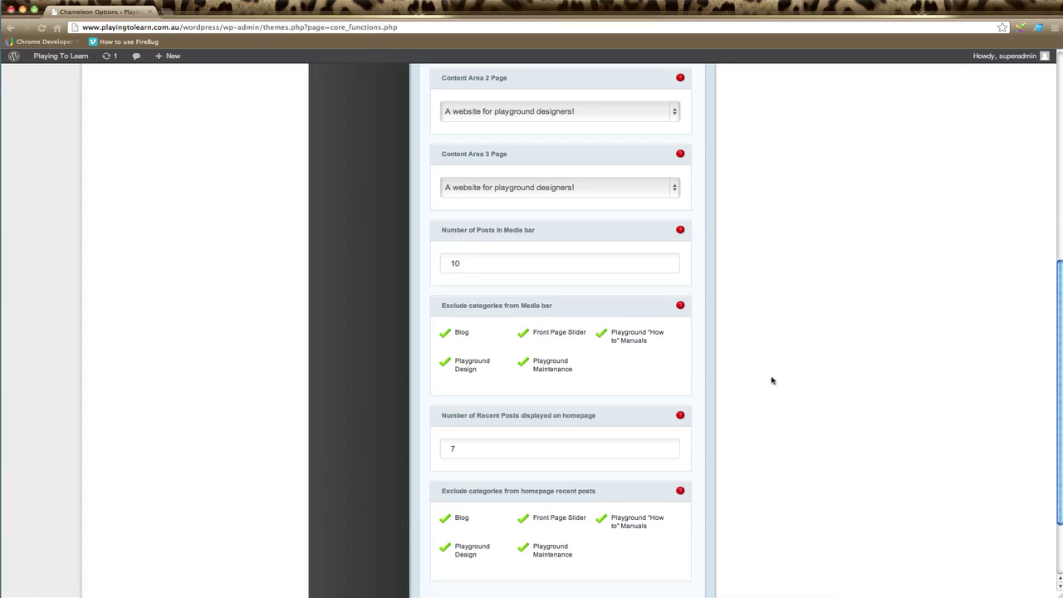
scroll(785, 381, down, 3)
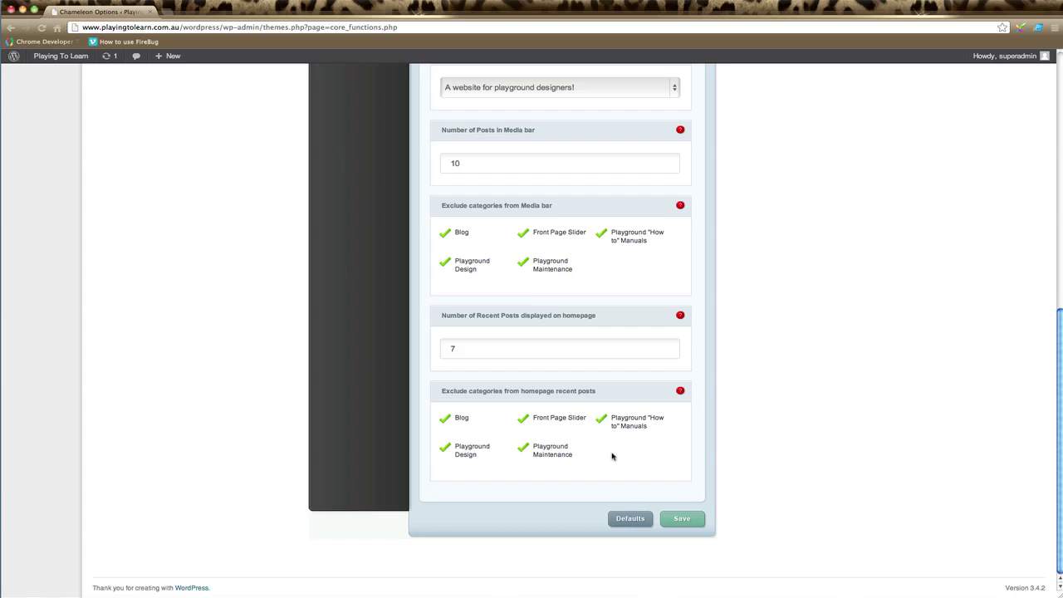
click(688, 521)
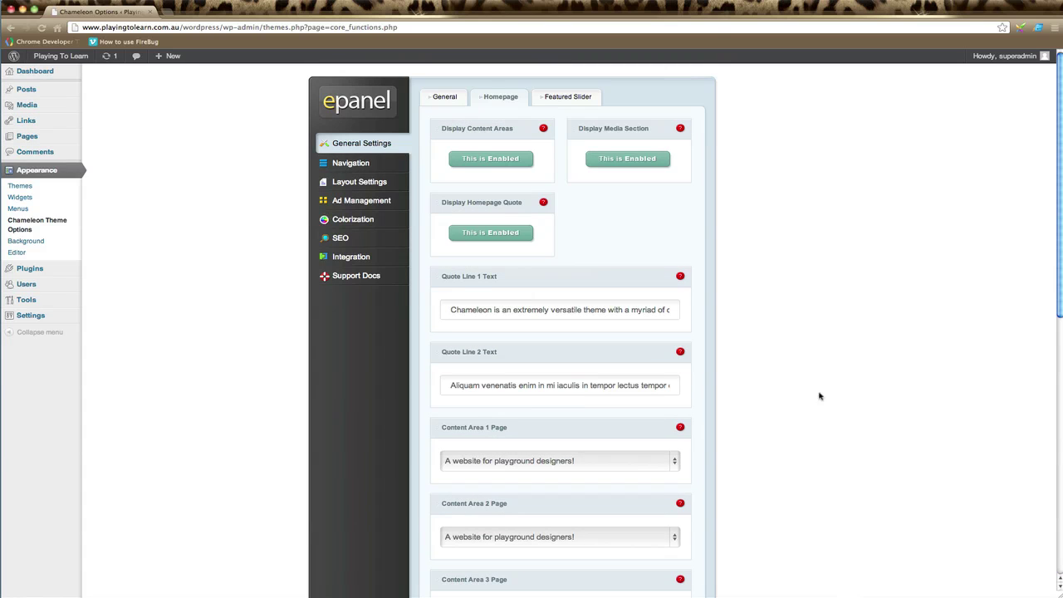
- Switch to the Featured Slider tab of ePanel General Settings
click(568, 98)
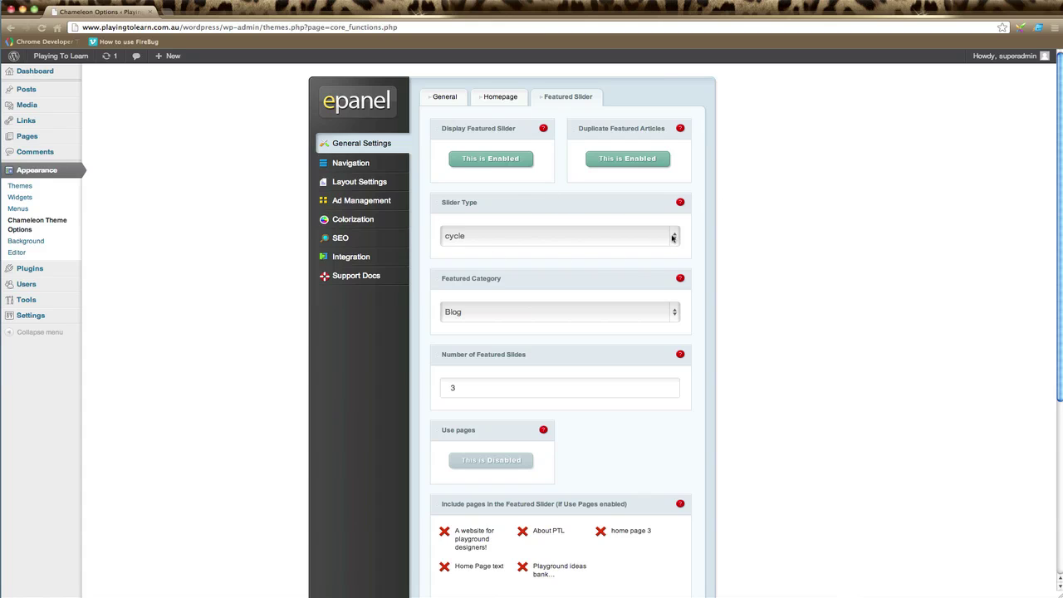
click(673, 237)
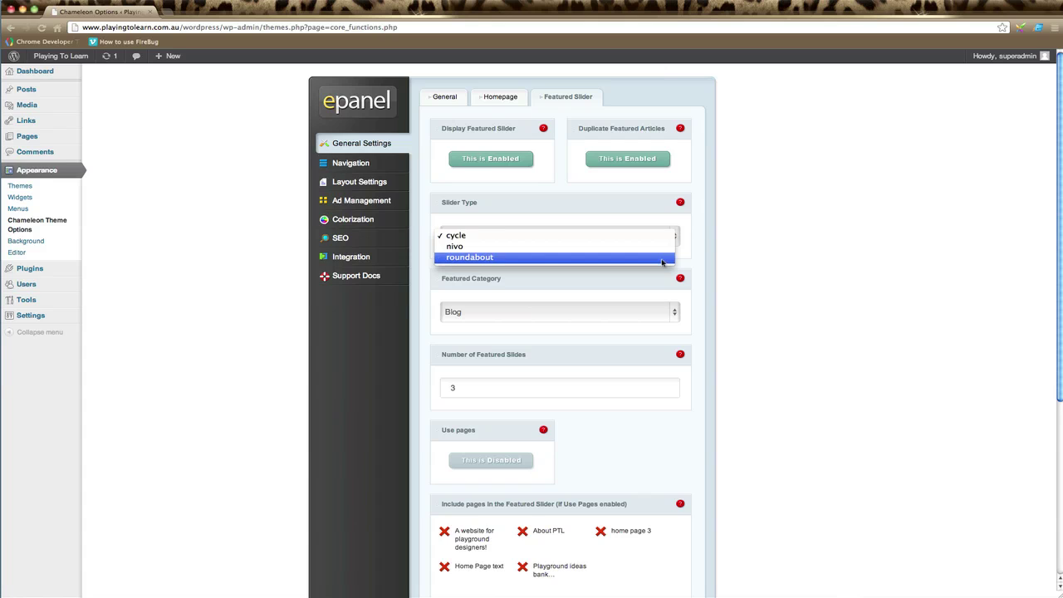
click(715, 237)
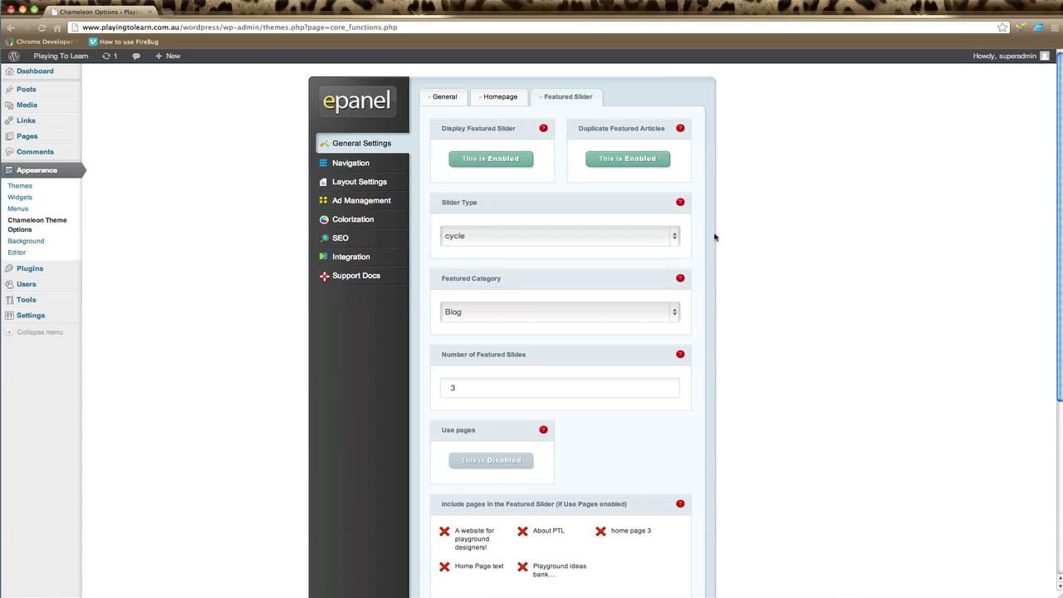
click(640, 315)
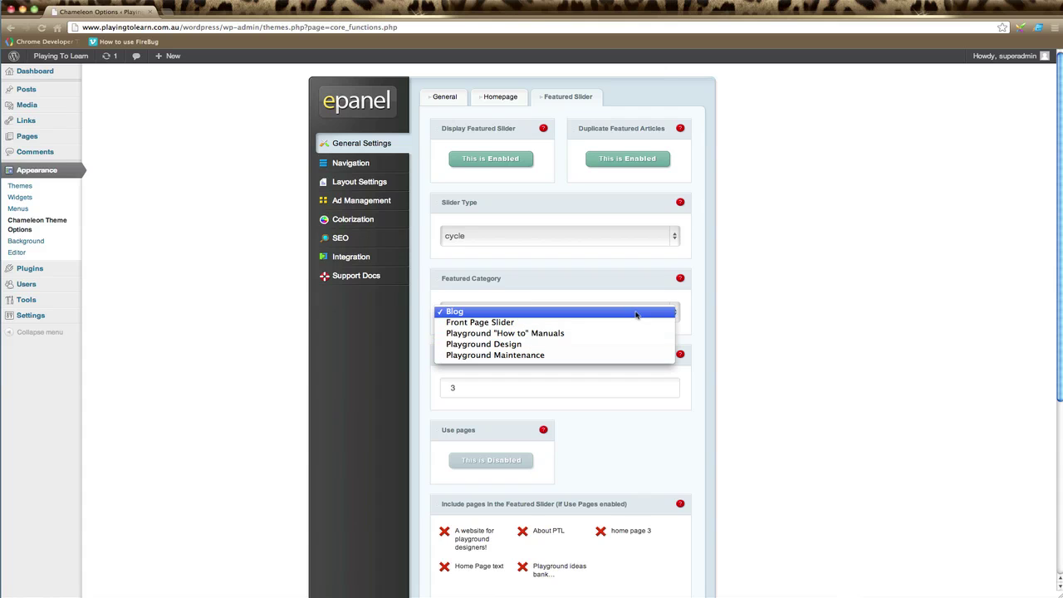
click(780, 302)
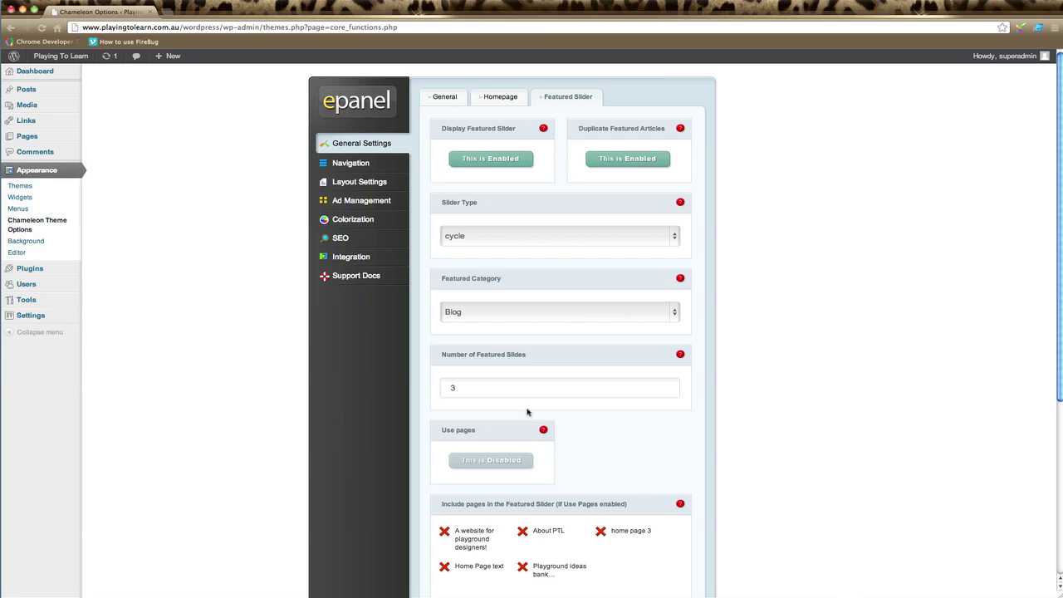
click(462, 392)
scroll(478, 391, down, 3)
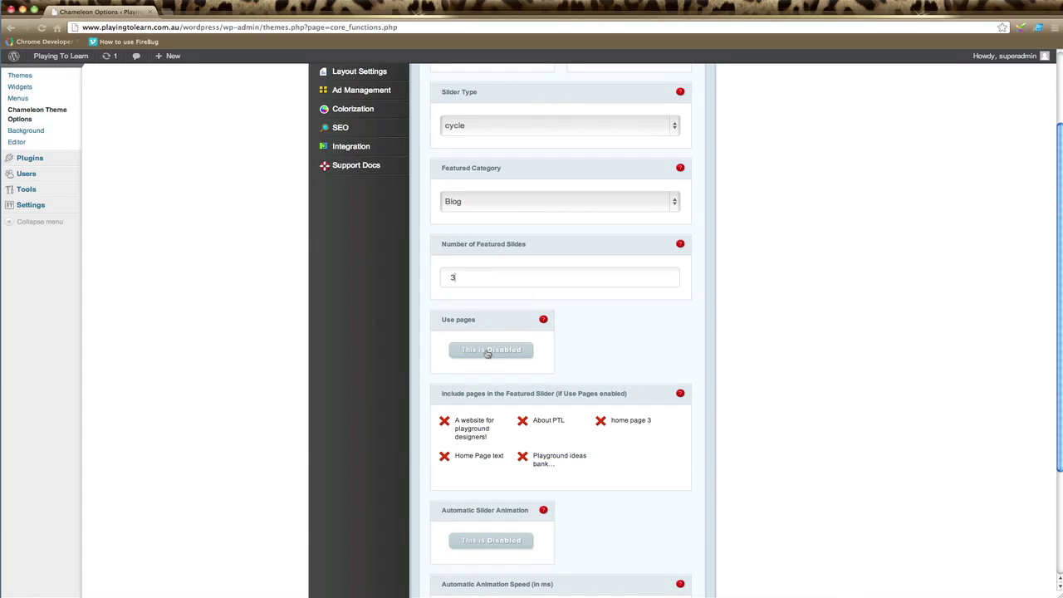
click(488, 351)
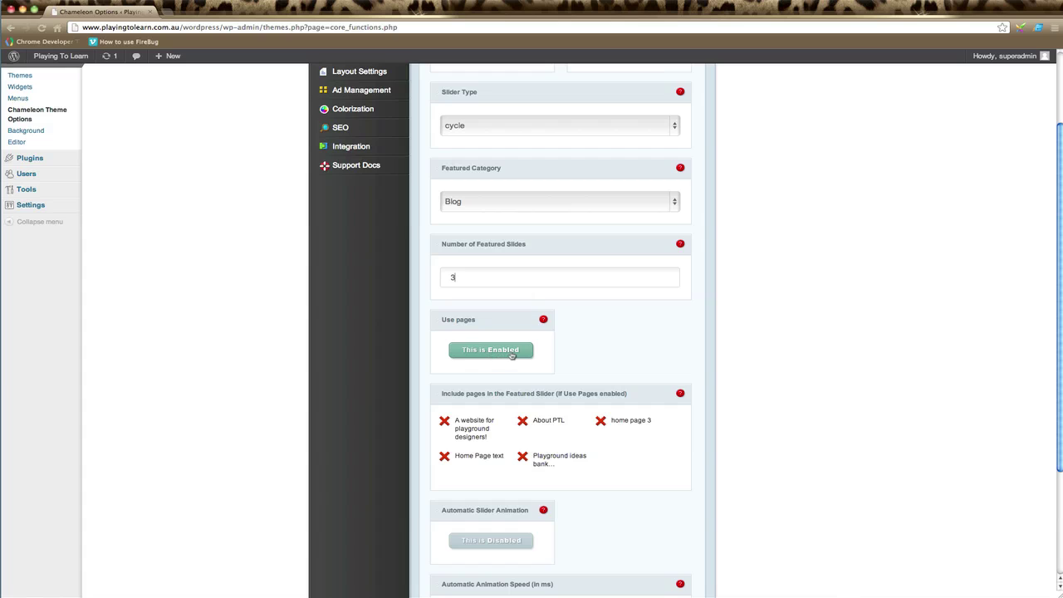
click(523, 422)
click(599, 423)
click(523, 457)
click(520, 358)
click(523, 422)
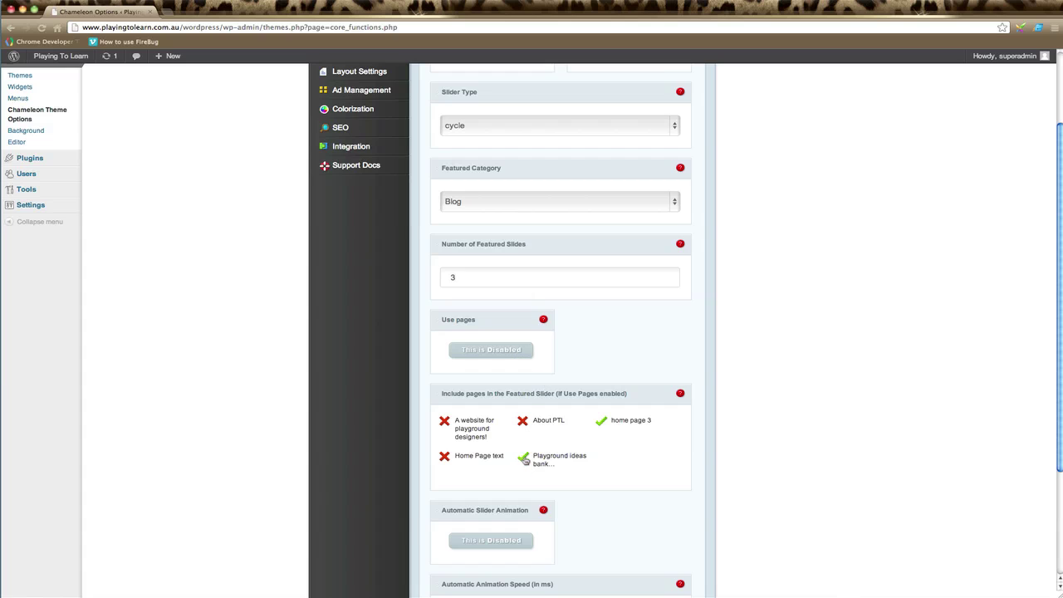
click(523, 458)
click(610, 421)
scroll(620, 443, down, 3)
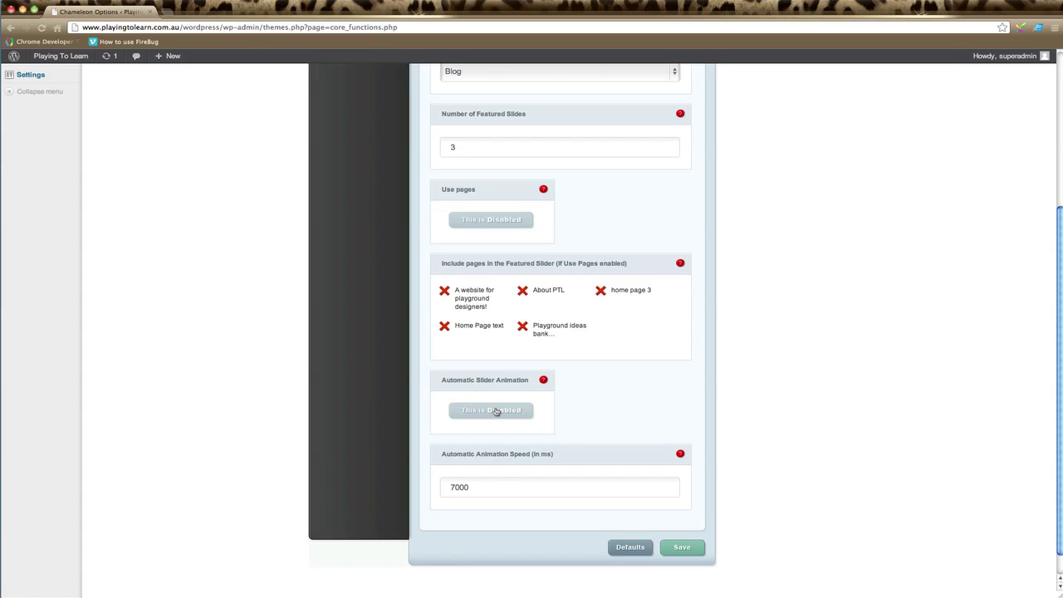
- Save the Featured Slider settings, keeping the 7000 ms animation speed
click(473, 487)
click(682, 548)
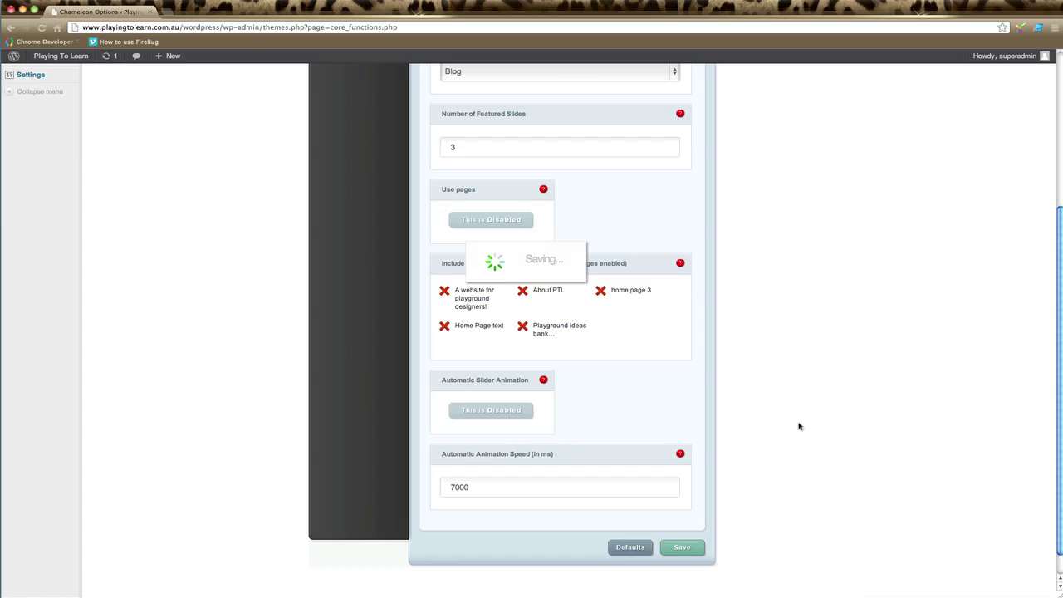